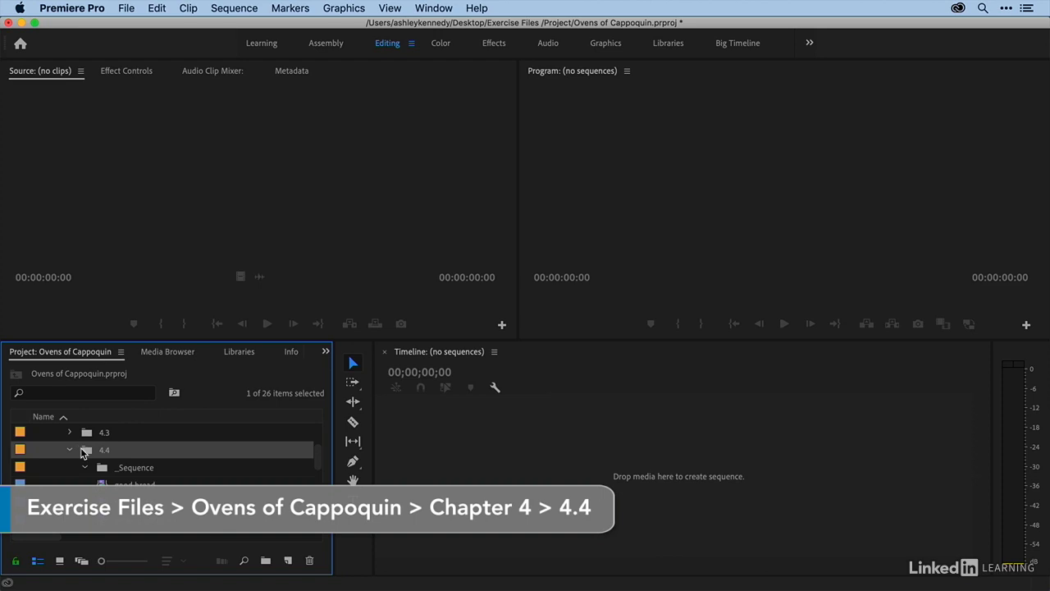
- Open the good bread clip from the 4.4 _Sequence folder in the Source Monitor and play it
scroll(127, 459, down, 1)
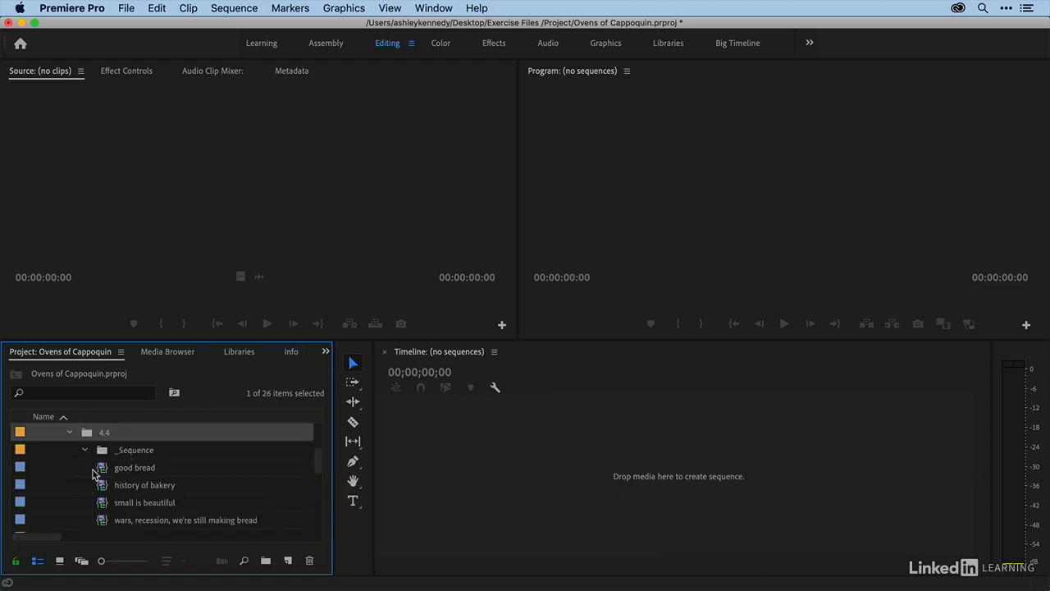
double_click(101, 473)
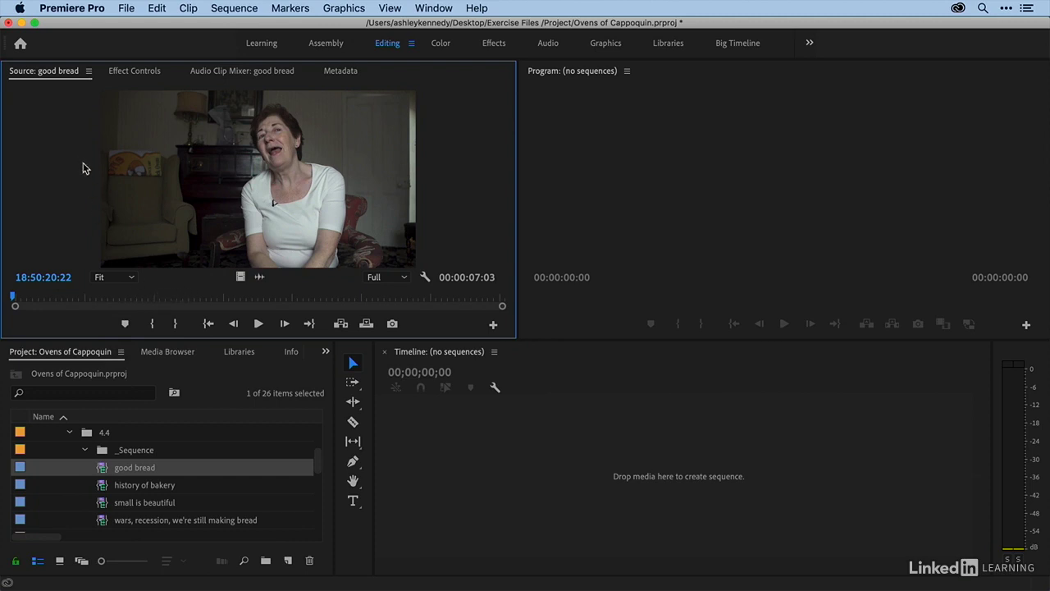
key(space)
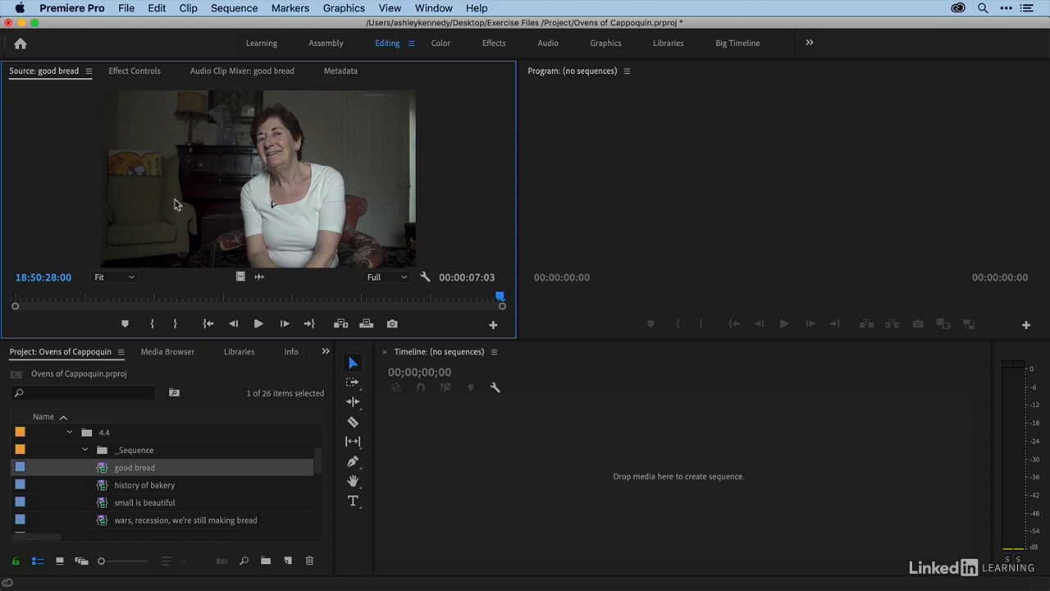
- Create a new sequence from the good bread clip and move it into the 4.4 _Sequence folder
drag(100, 451, 484, 468)
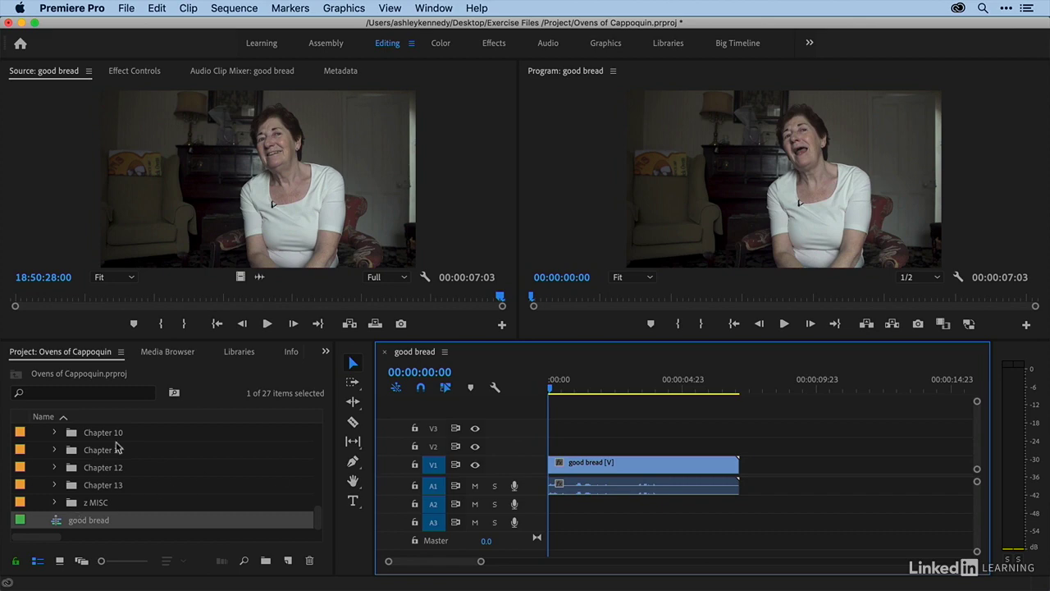
click(190, 372)
key(grave)
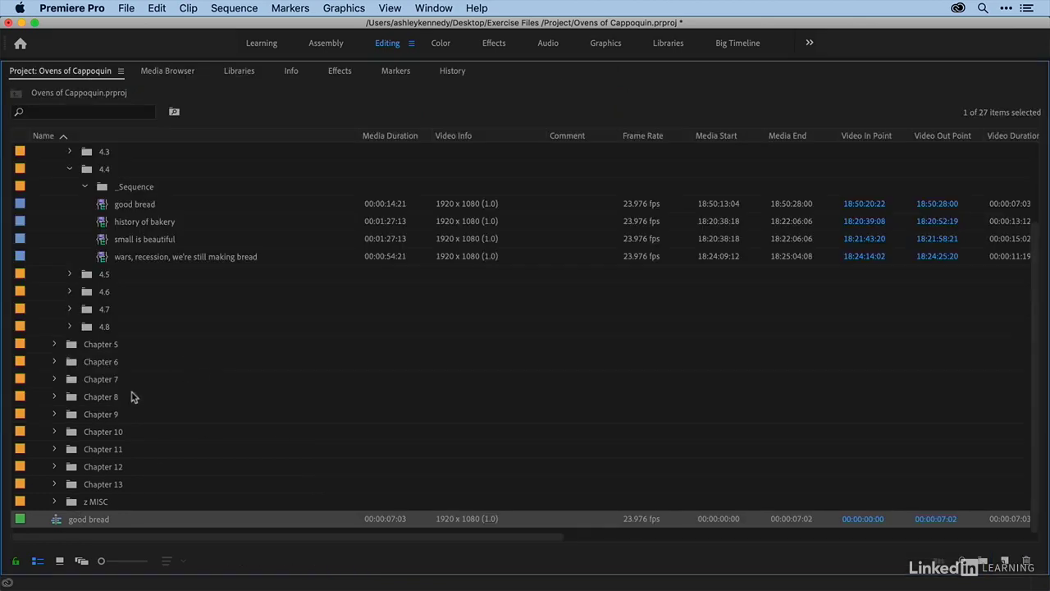
drag(58, 523, 124, 191)
- Rename the new sequence to Ovens of Cappoquin rough assembly
click(137, 204)
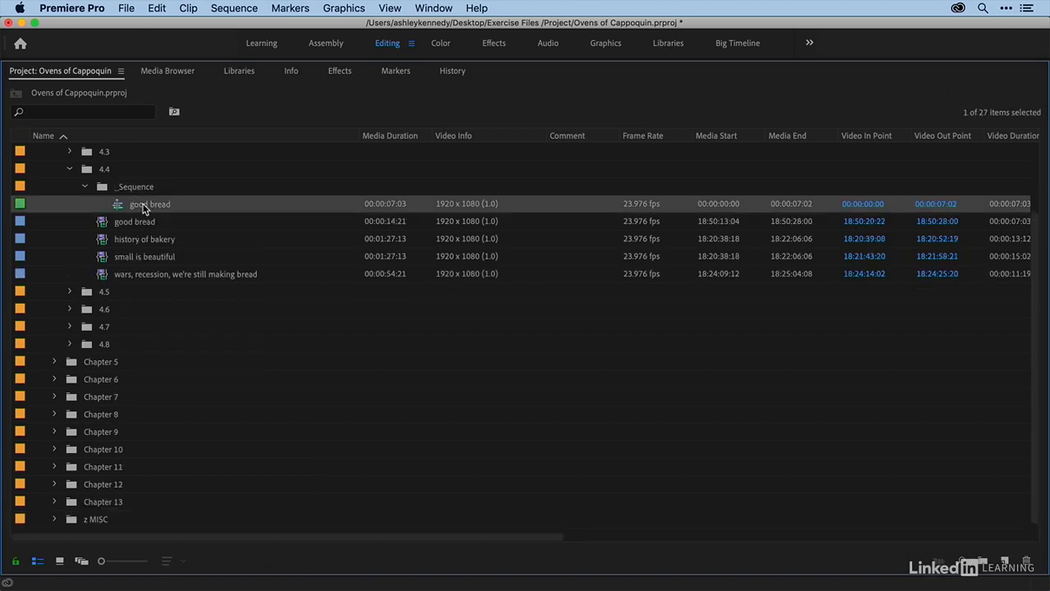
click(142, 203)
text(Ovens of Cappoquin rough assembly)
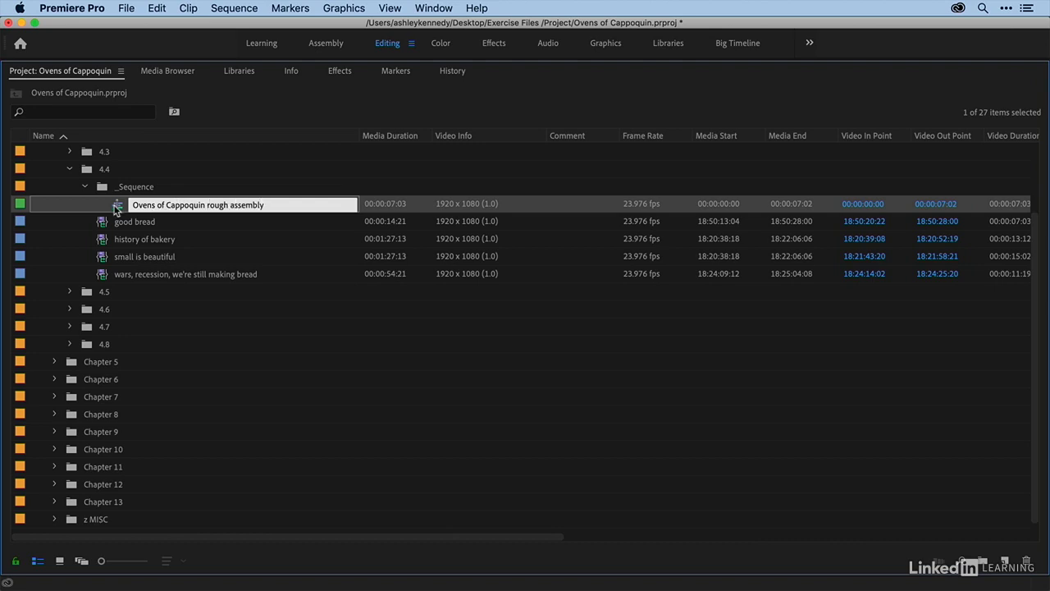
key(Return)
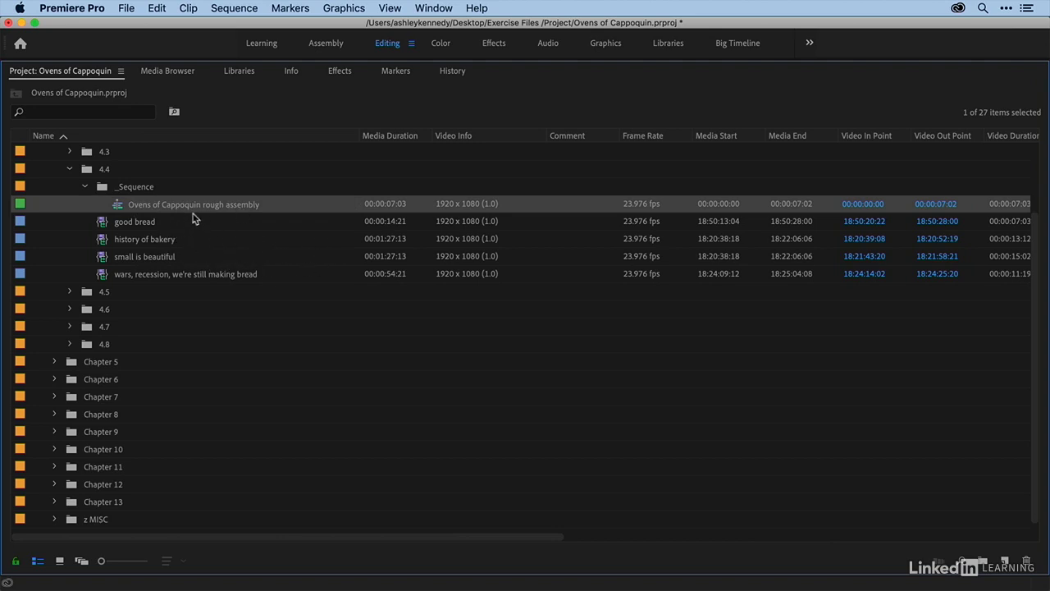
key(grave)
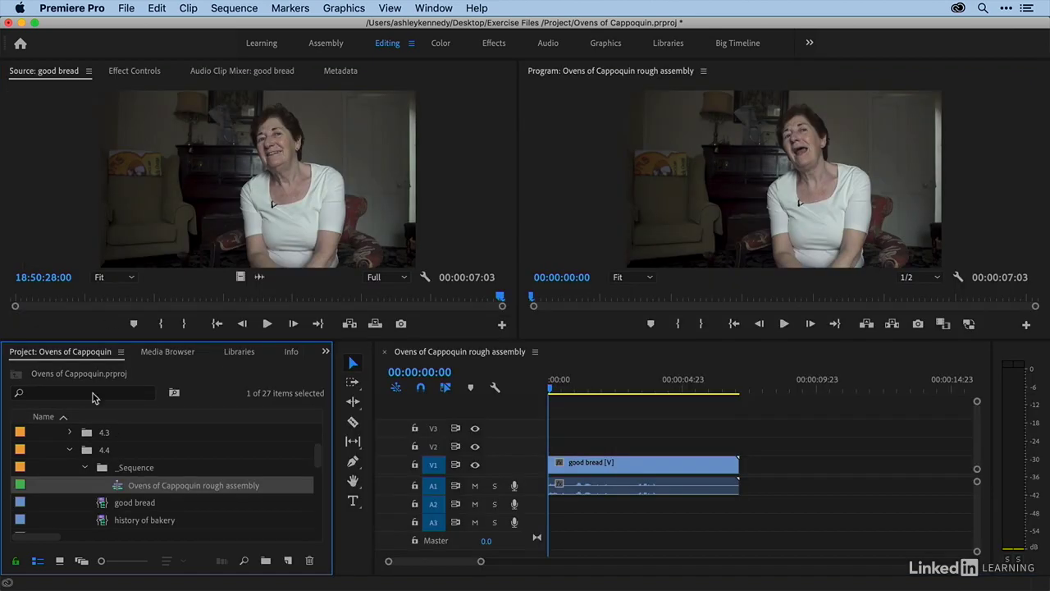
- Open the history of bakery clip in the Source Monitor and place the sequence playhead at the end of good bread
scroll(71, 477, down, 3)
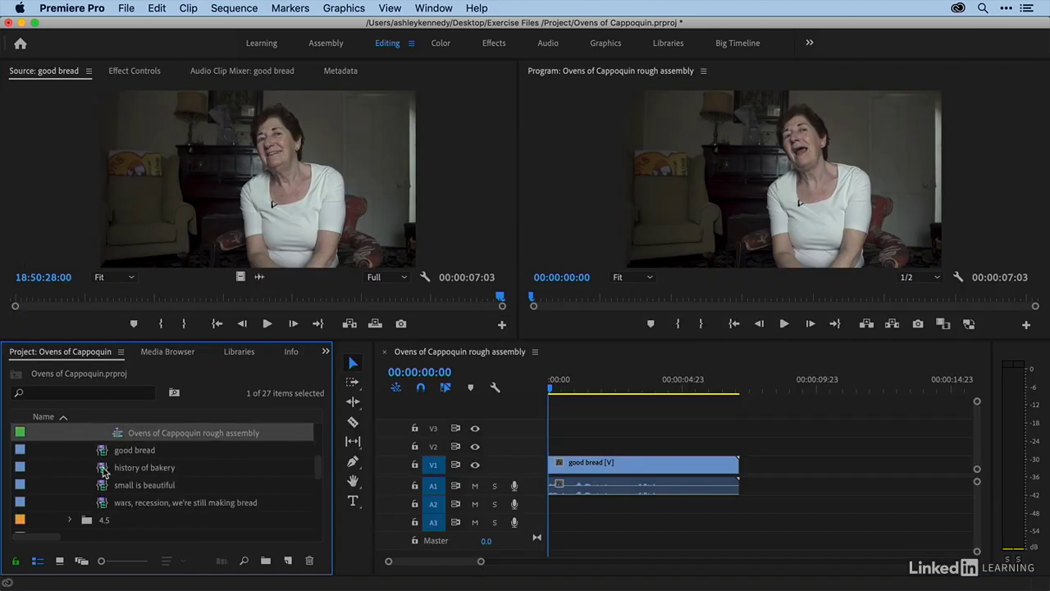
double_click(103, 471)
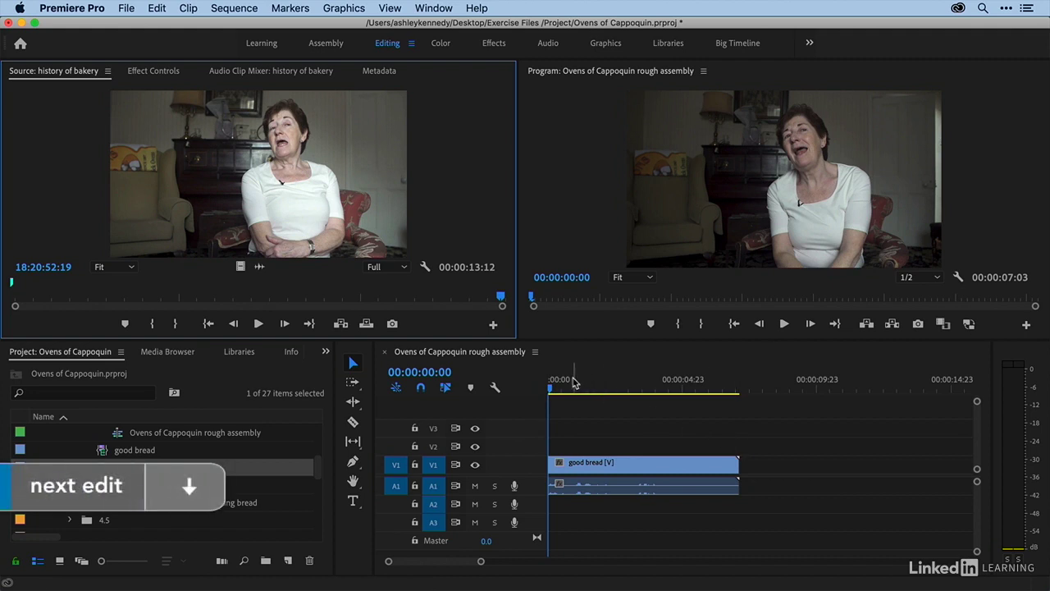
click(577, 409)
key(Down)
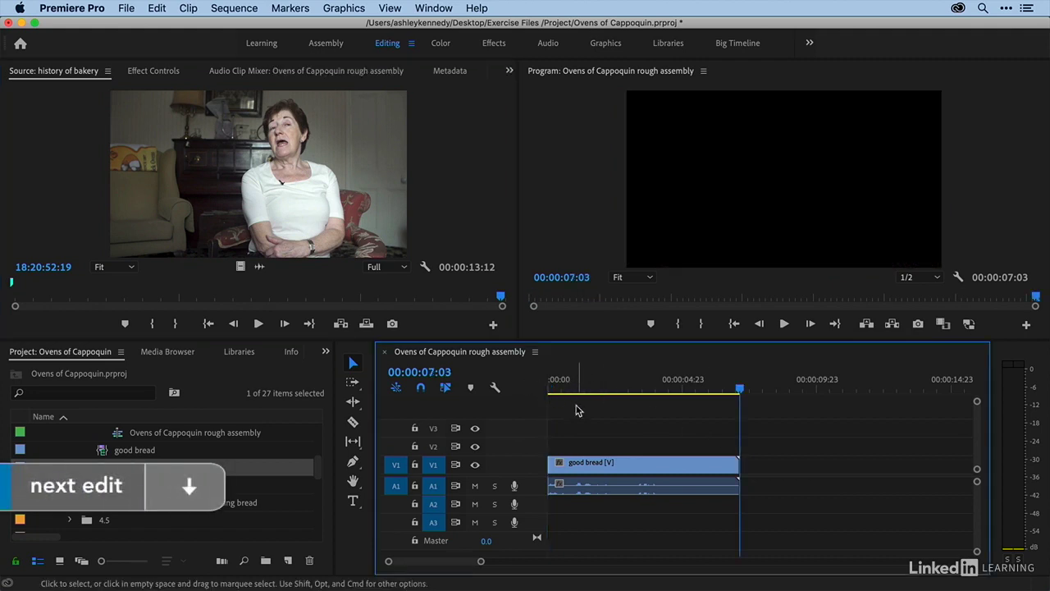
key(Up)
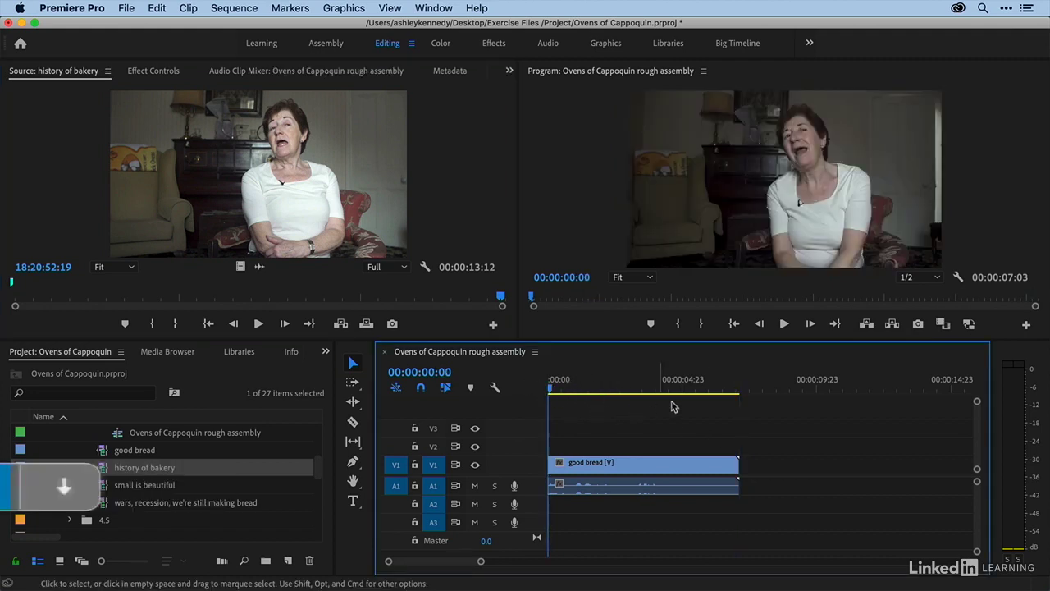
drag(710, 387, 740, 389)
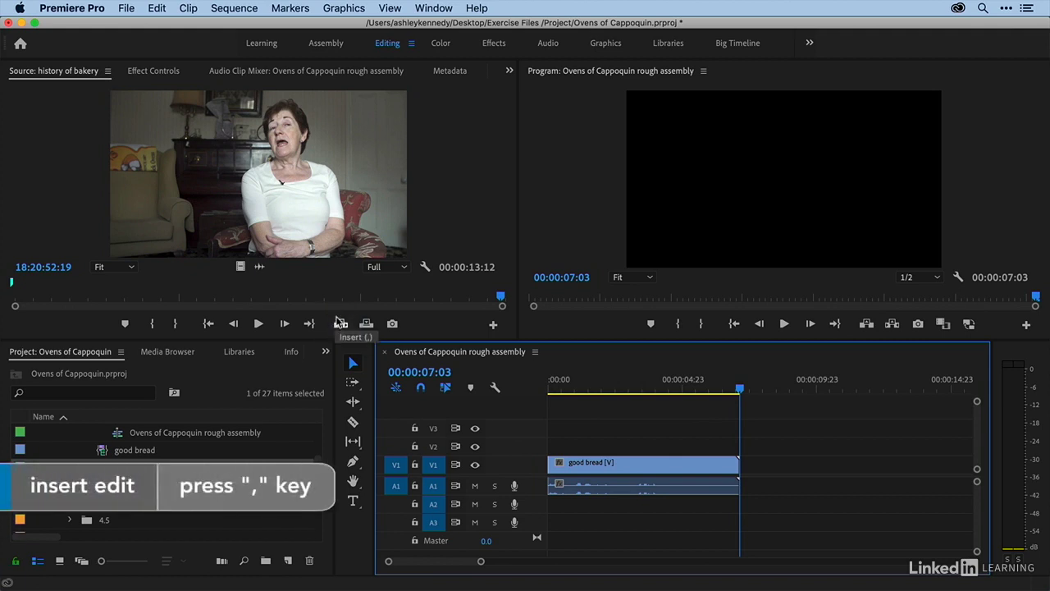
- Insert the history of bakery clip at the playhead, fit the sequence to the timeline, and undo the insert
click(282, 213)
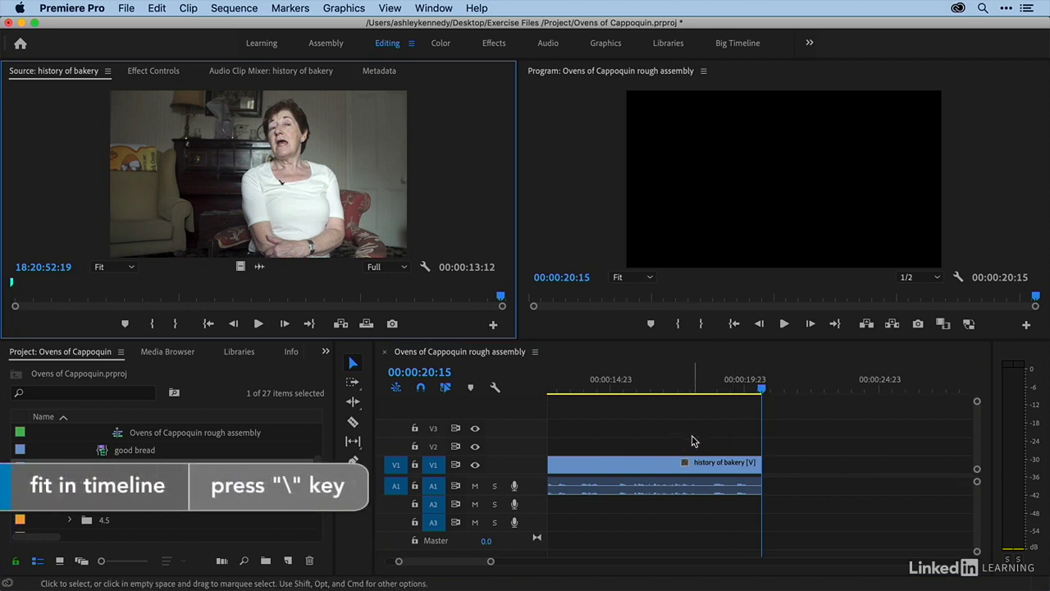
click(694, 434)
key(backslash)
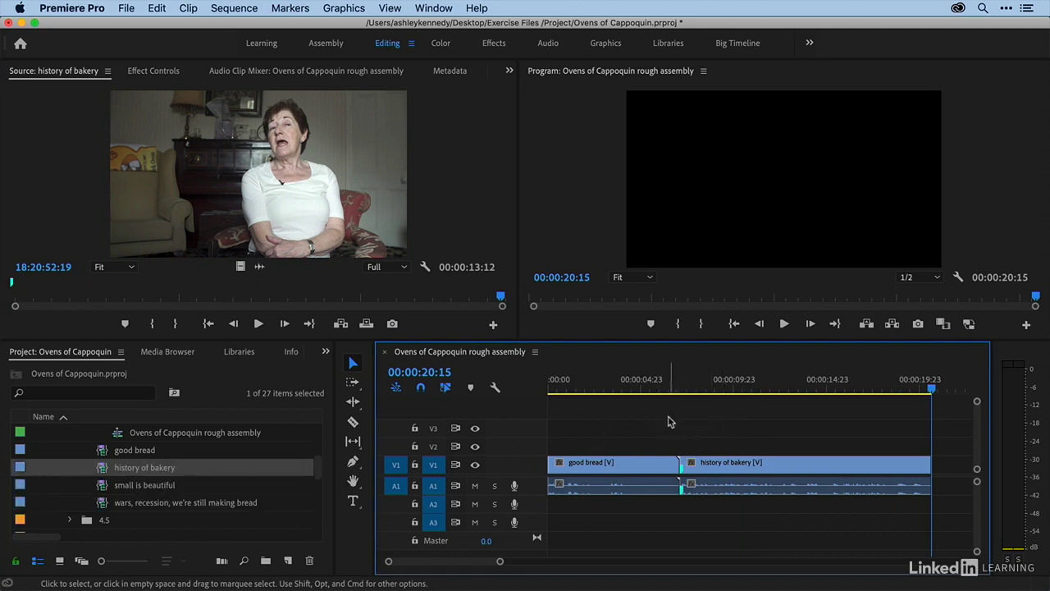
click(390, 464)
key(super+z)
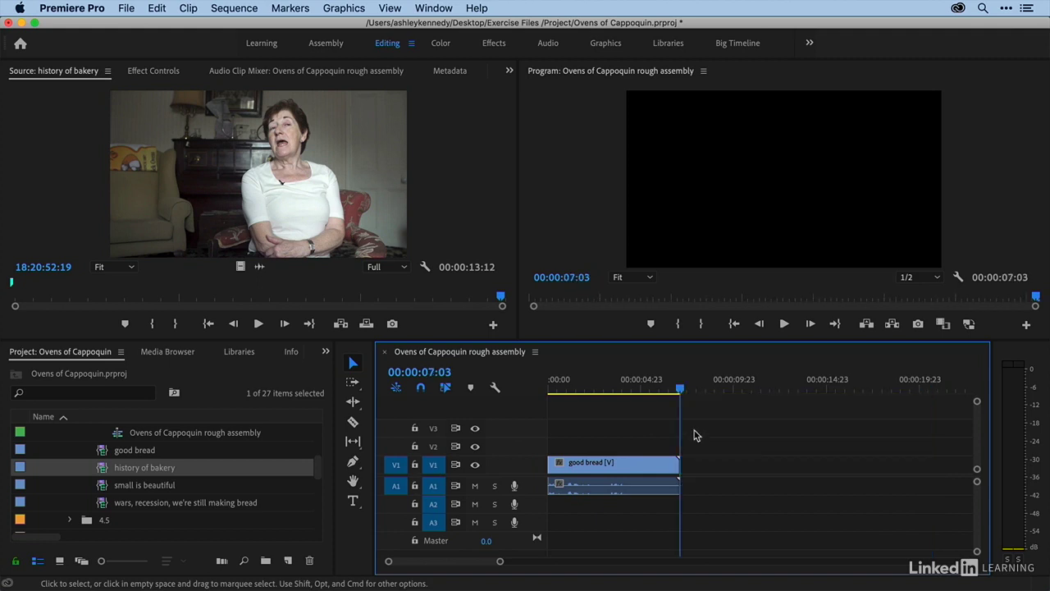
- Turn off audio source patching, overwrite only the history of bakery video at the playhead, and undo it
click(395, 488)
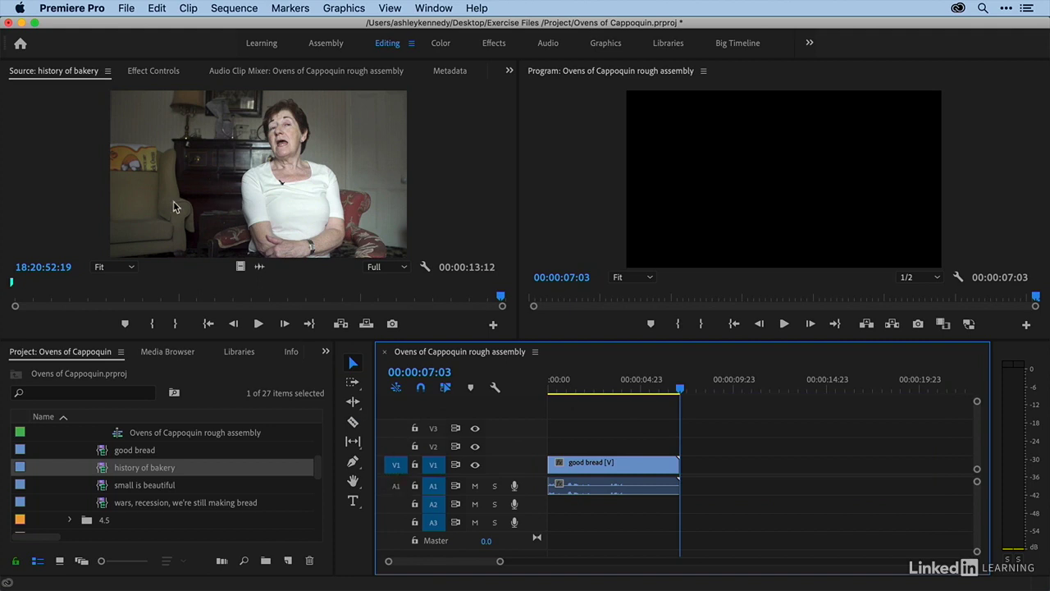
click(4, 286)
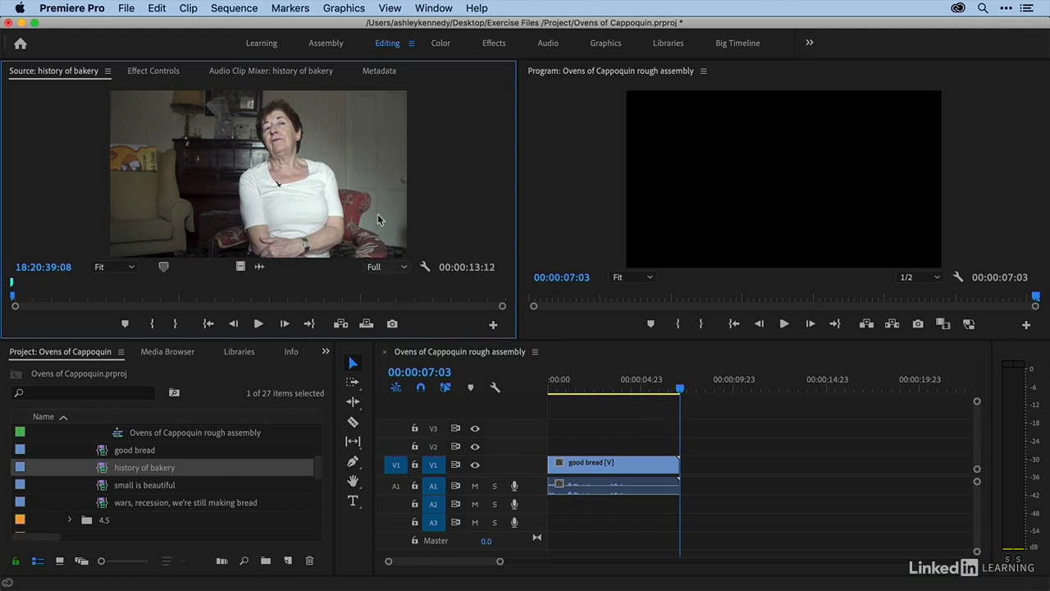
key(period)
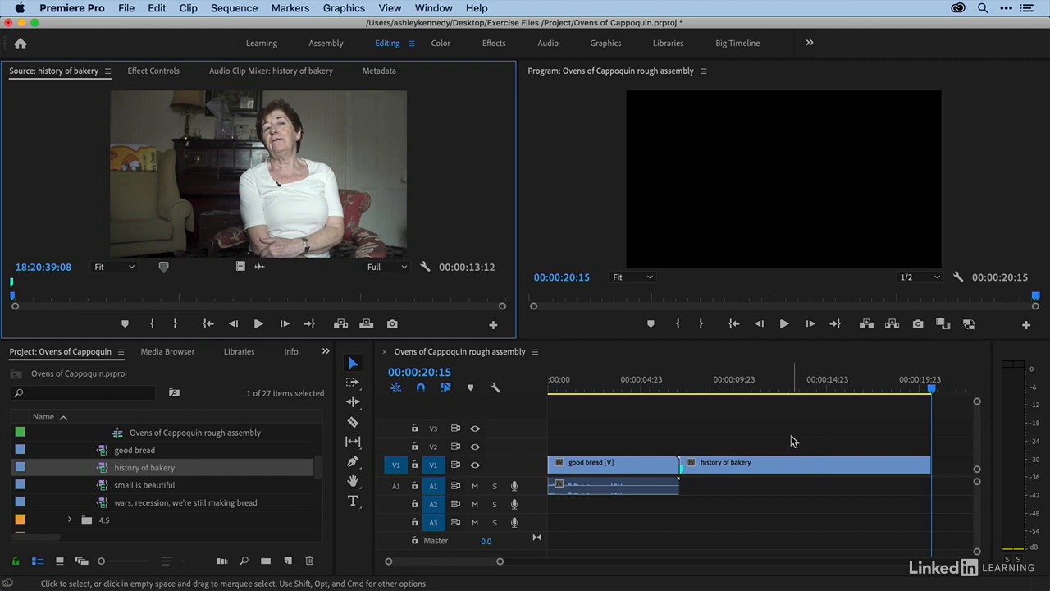
key(super+z)
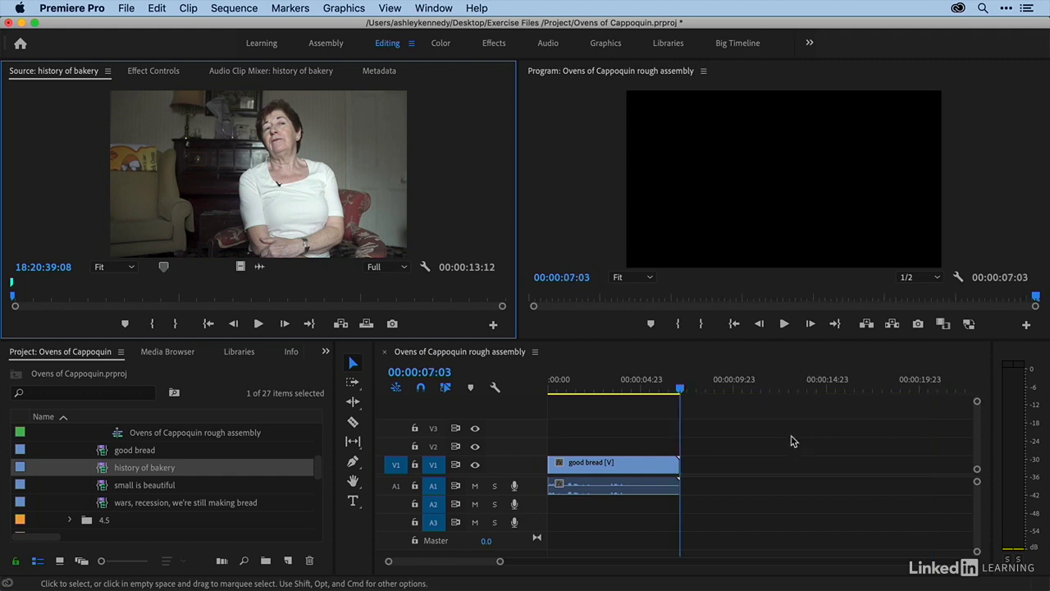
- Patch only the audio source, overwrite the history of bakery audio at the playhead, and undo it
click(395, 485)
click(395, 464)
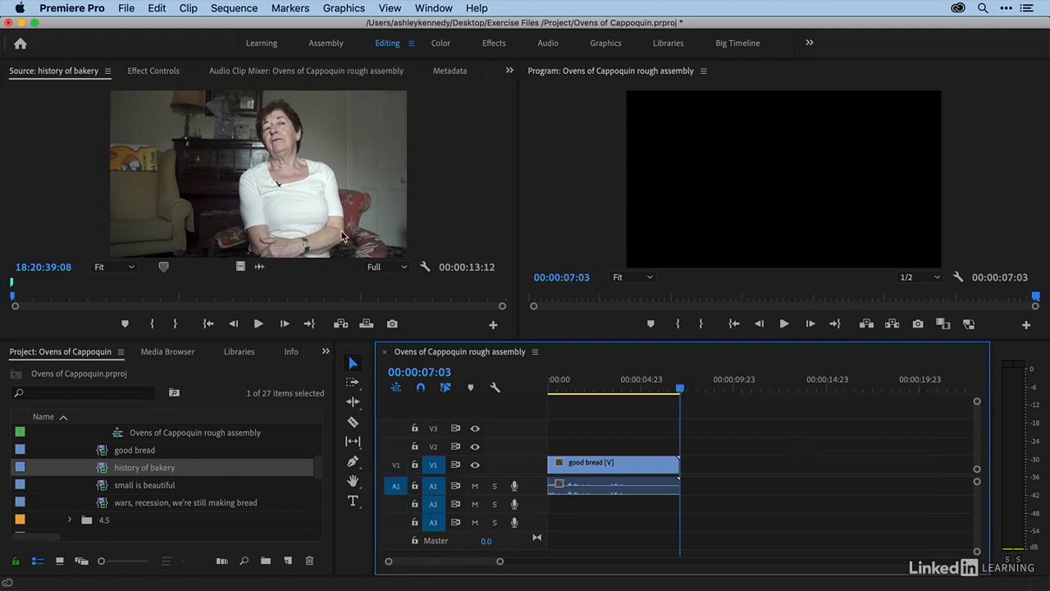
key(period)
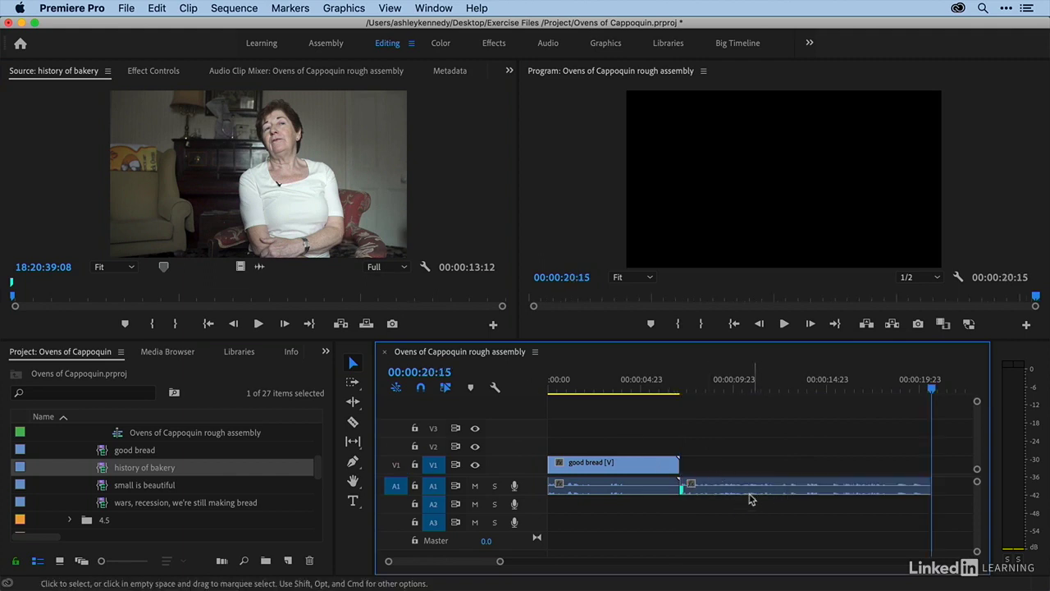
key(super+z)
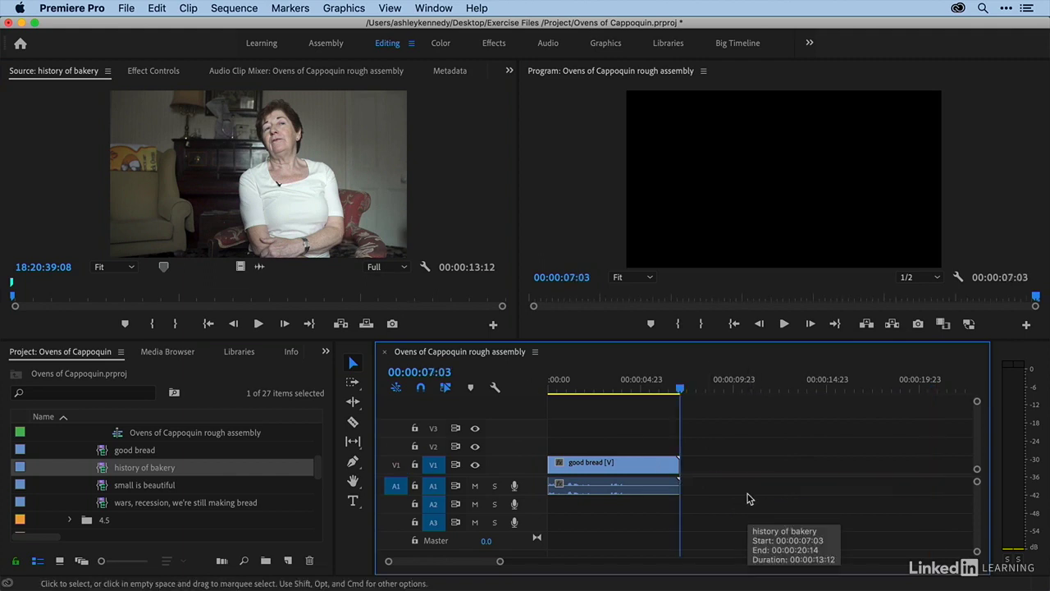
- Patch the video source to V2 and audio to A2, overwrite history of bakery at the playhead, and undo it
click(393, 465)
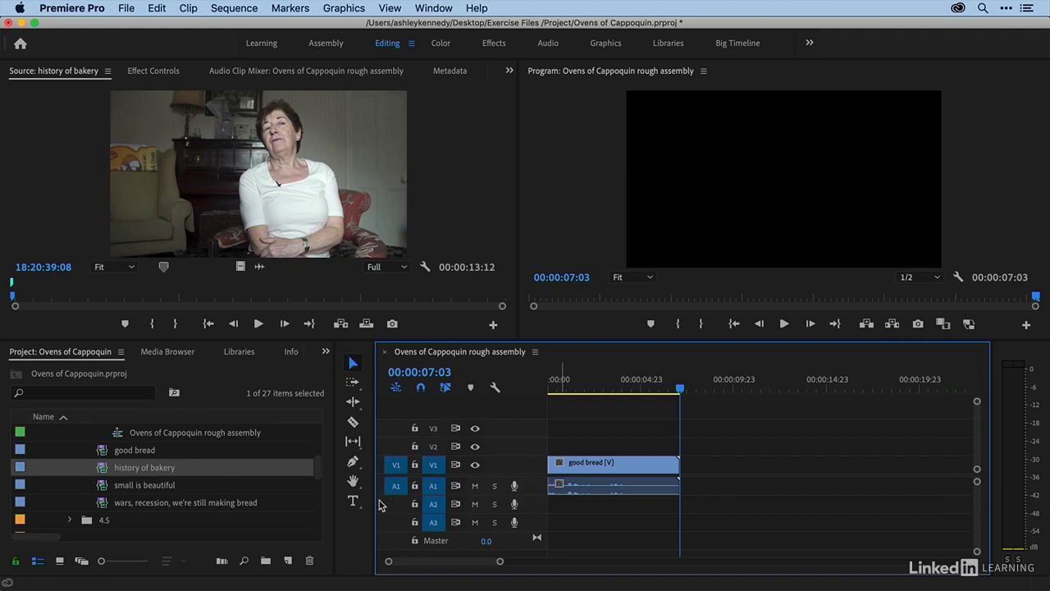
drag(395, 467, 397, 453)
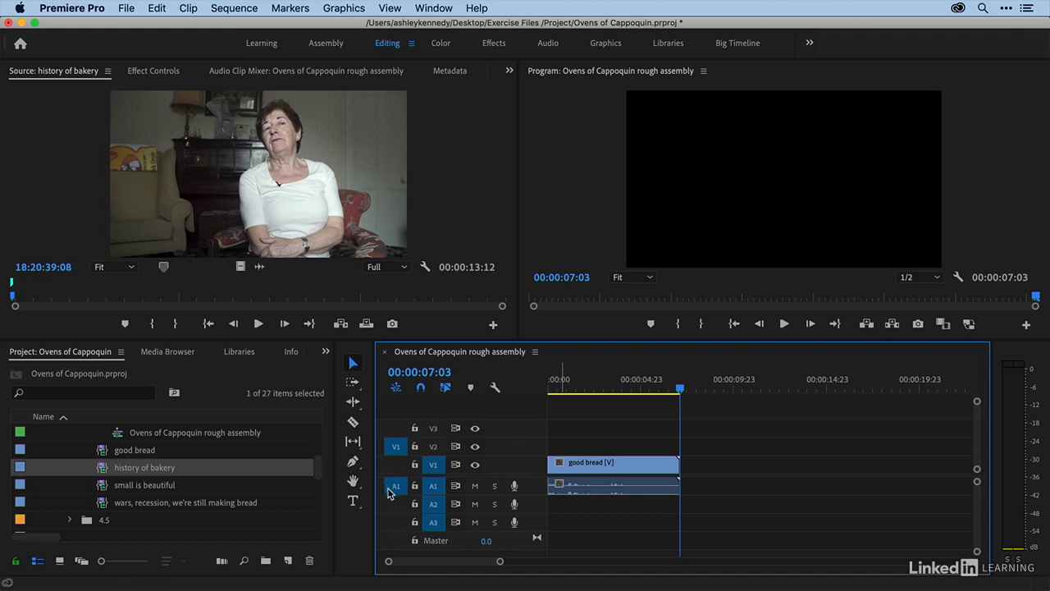
drag(394, 490, 397, 513)
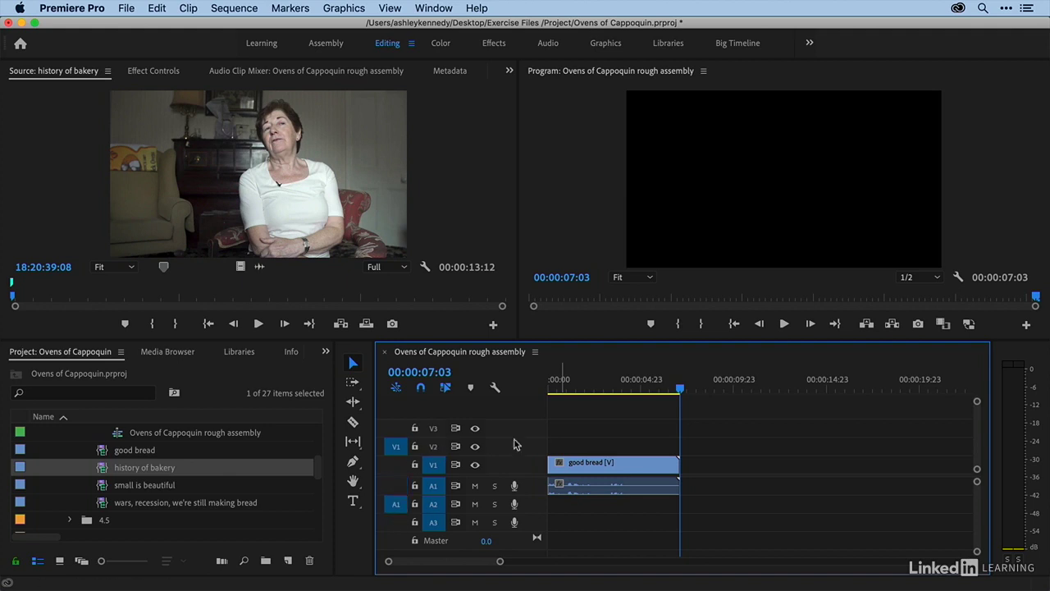
key(period)
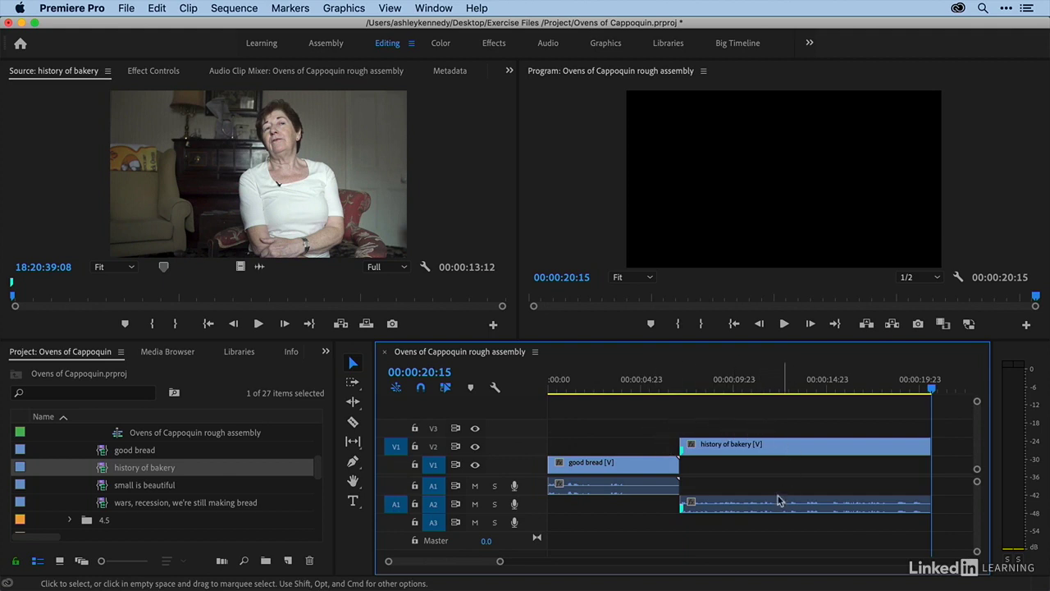
key(super+z)
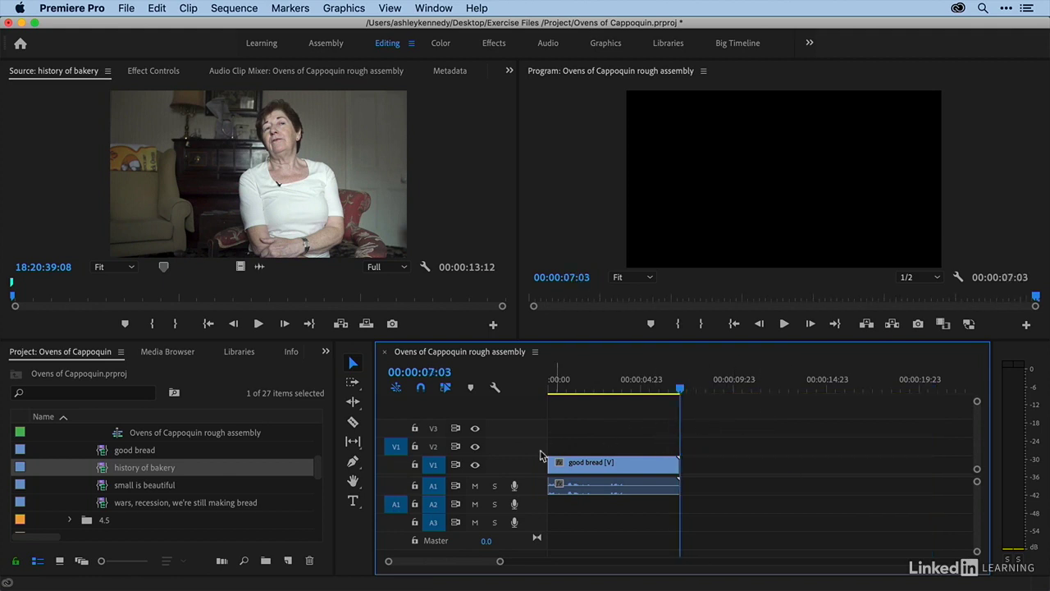
- Restore source patching to V1 and A1 and insert the history of bakery clip at the playhead
click(397, 491)
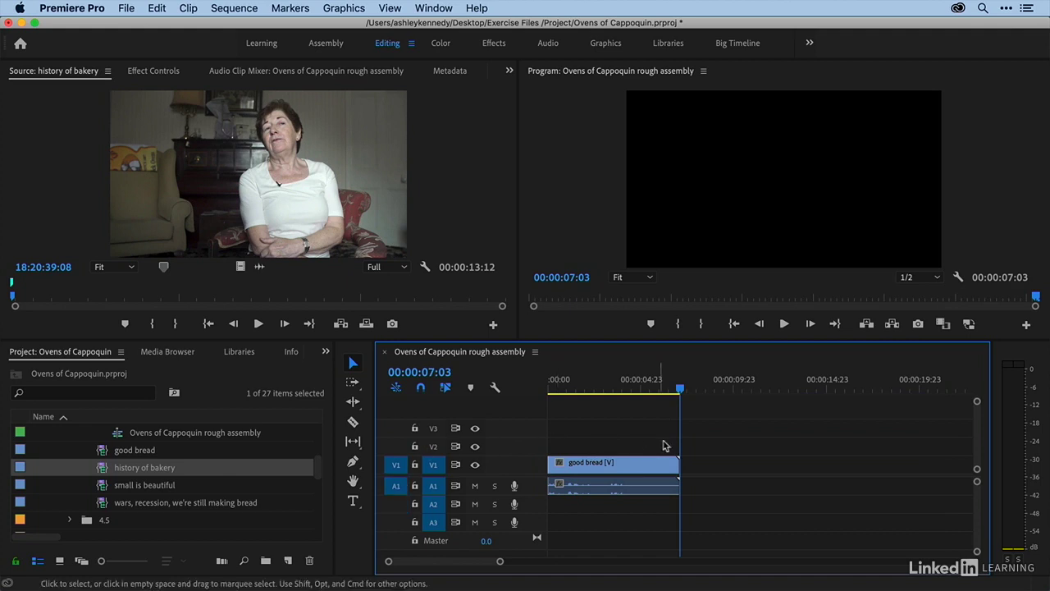
key(comma)
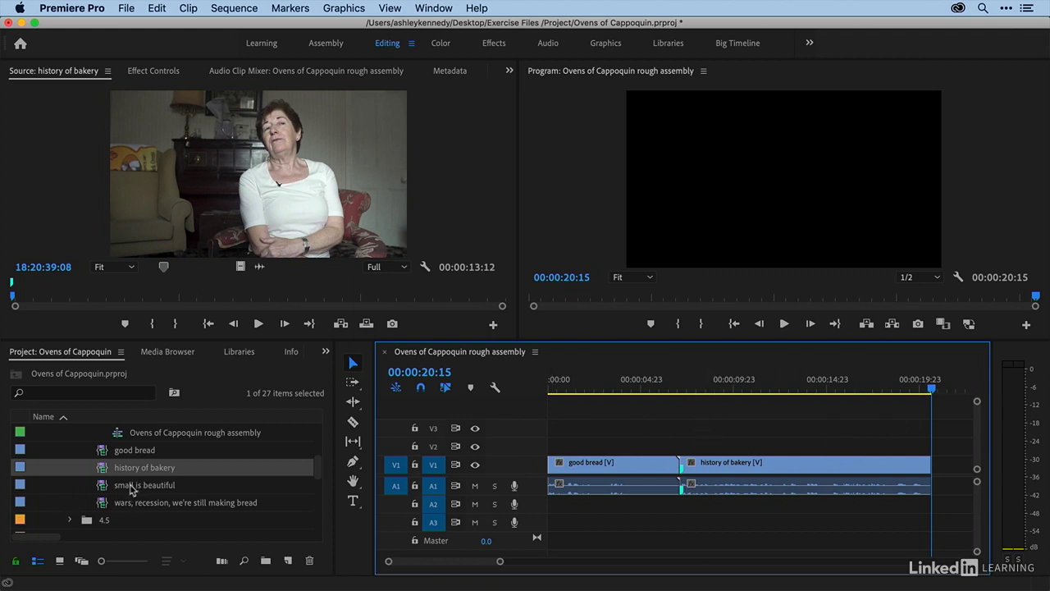
- Open the small is beautiful clip and overwrite it onto the end of the sequence
double_click(102, 487)
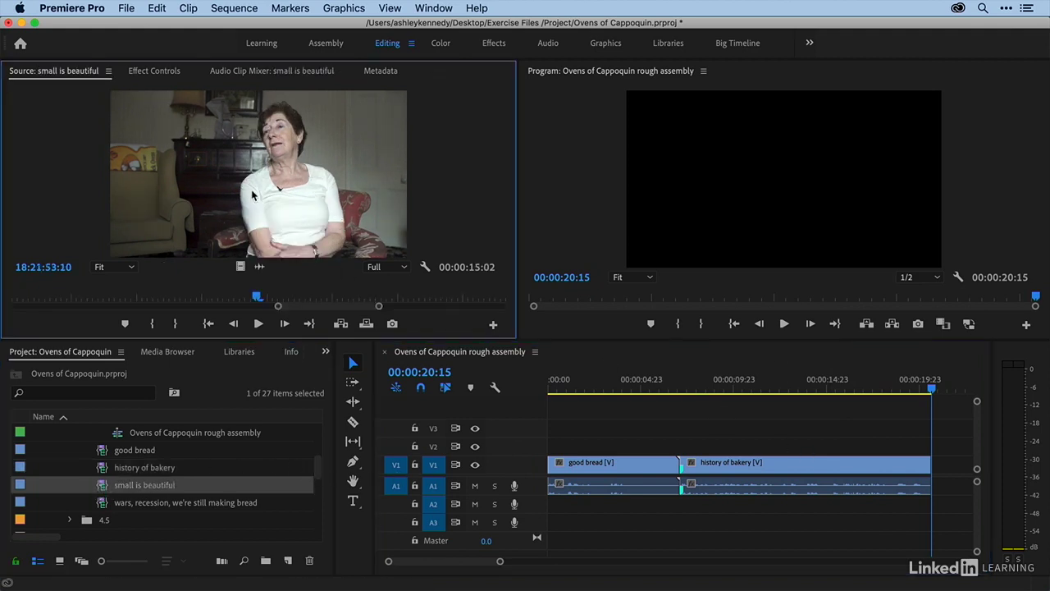
key(period)
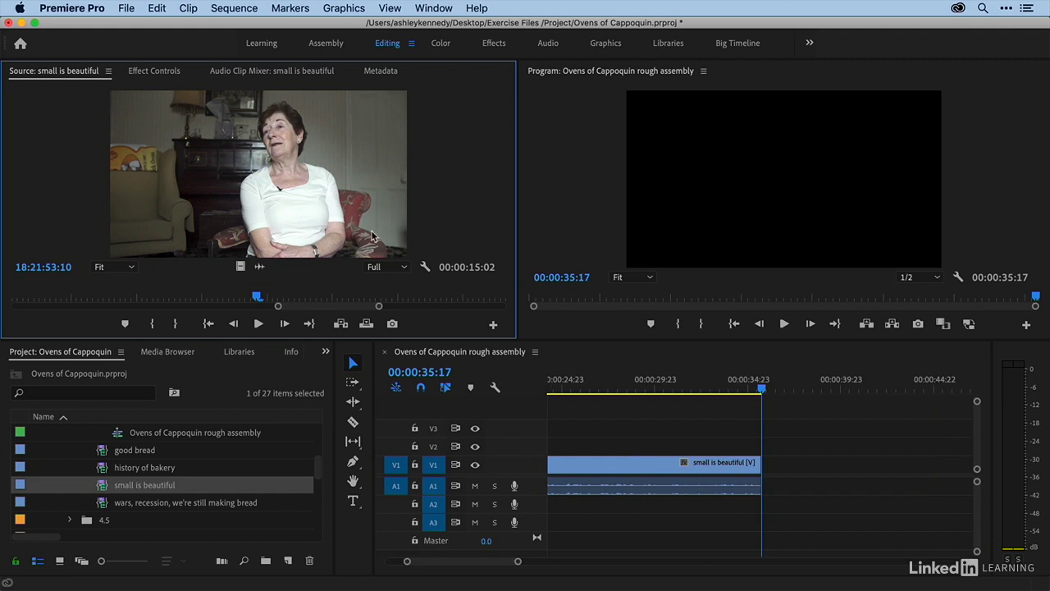
click(776, 354)
key(backslash)
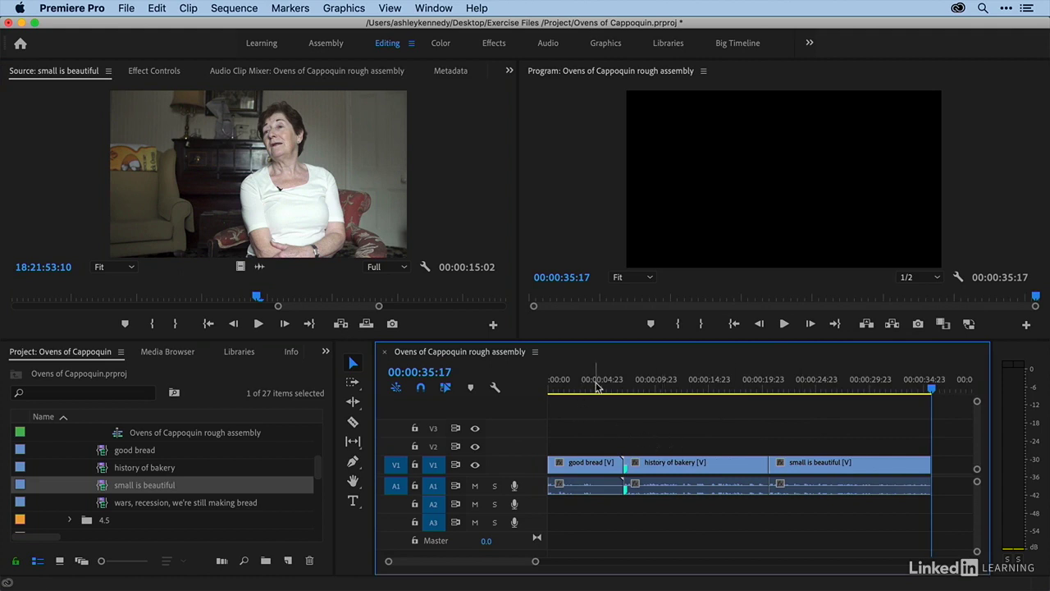
- Play the rough assembly sequence from the start and select the wars, recession, we're still making bread clip
key(Home)
key(space)
click(104, 504)
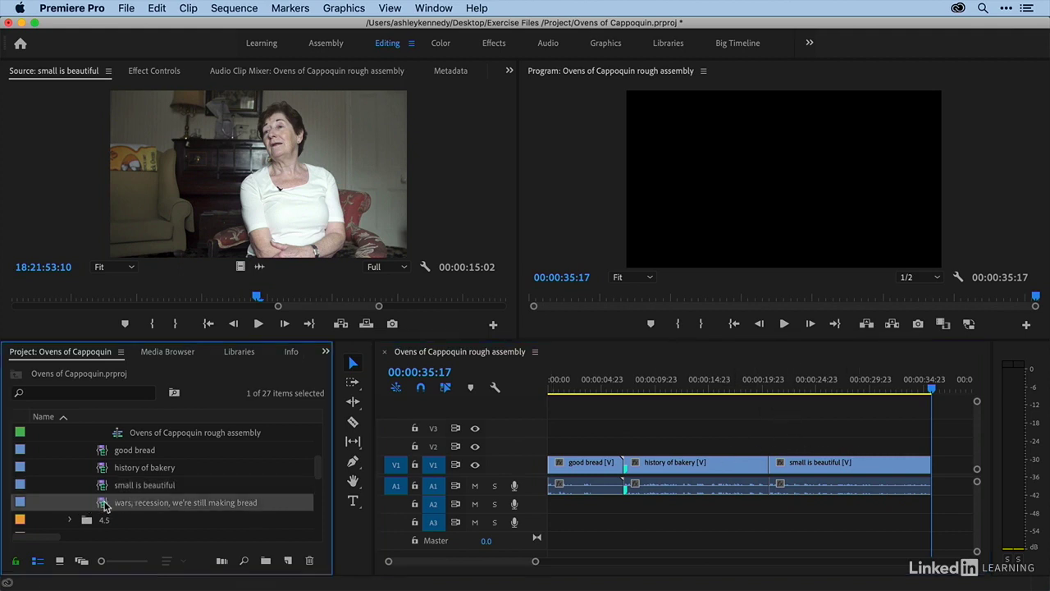
- Open the wars, recession, we're still making bread clip, insert it at the edit before small is beautiful, and undo the insert
double_click(105, 504)
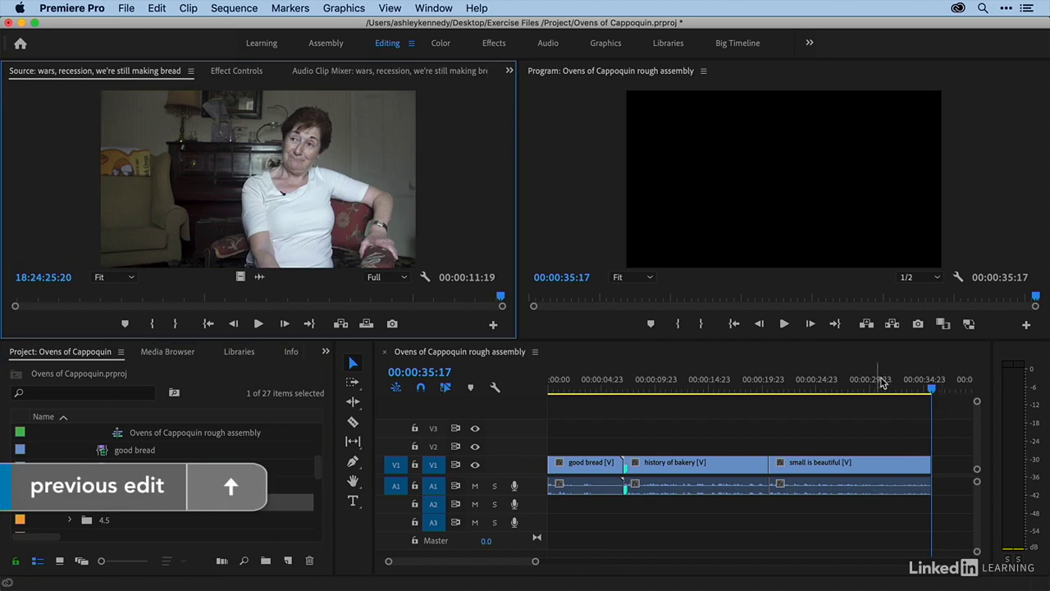
click(916, 387)
key(Up)
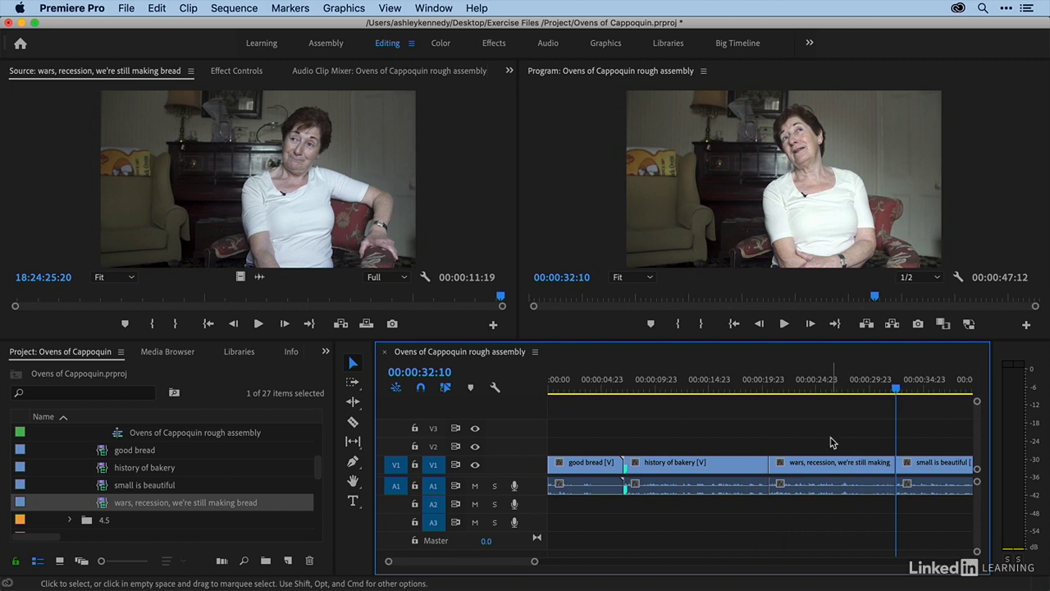
key(minus)
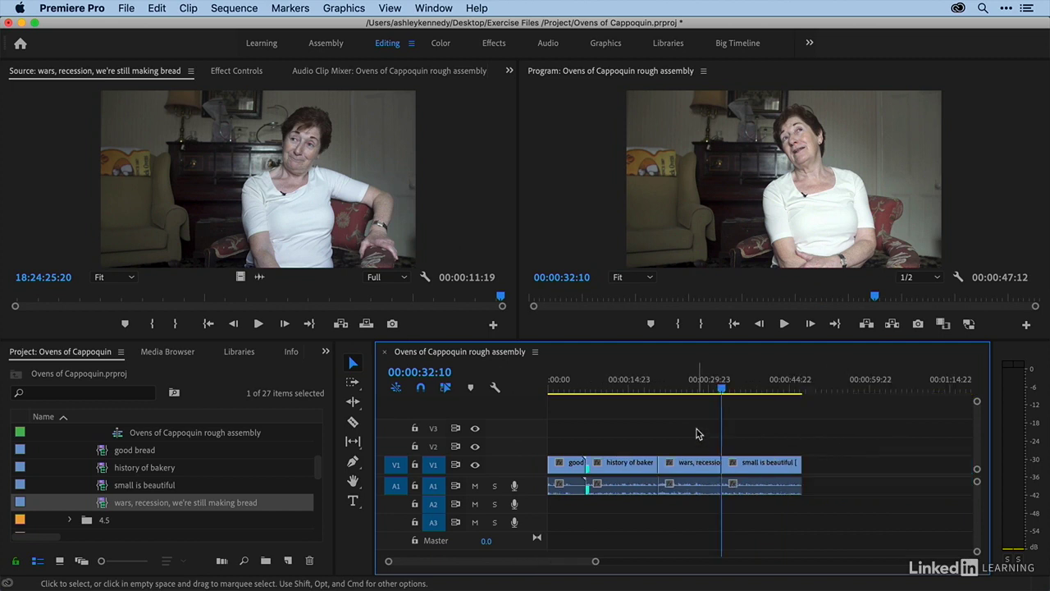
key(super+z)
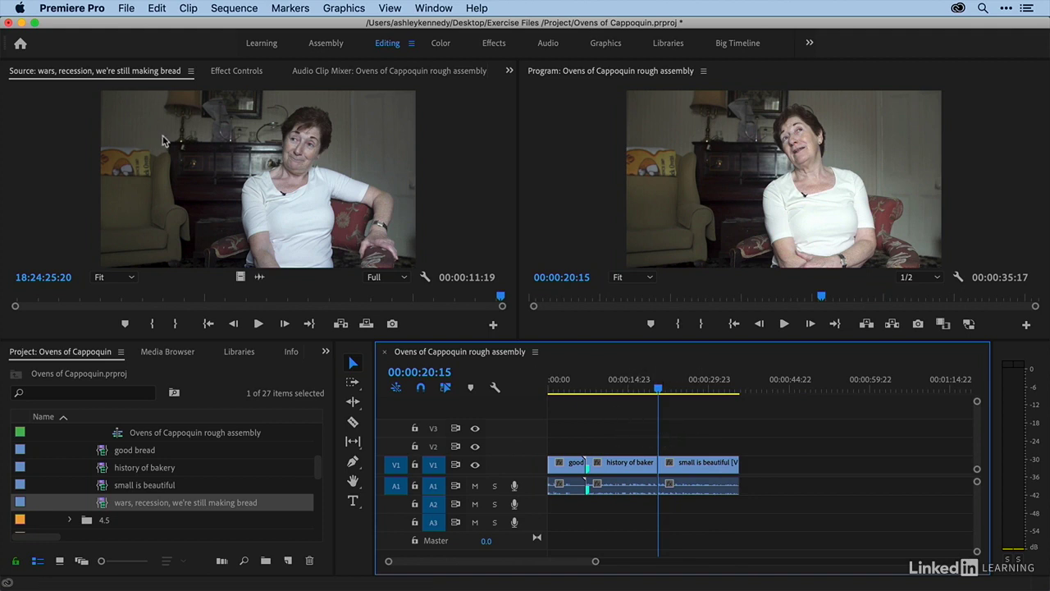
- Drag the source clip onto the sequence at the playhead as an overwrite, then undo it
drag(163, 141, 662, 465)
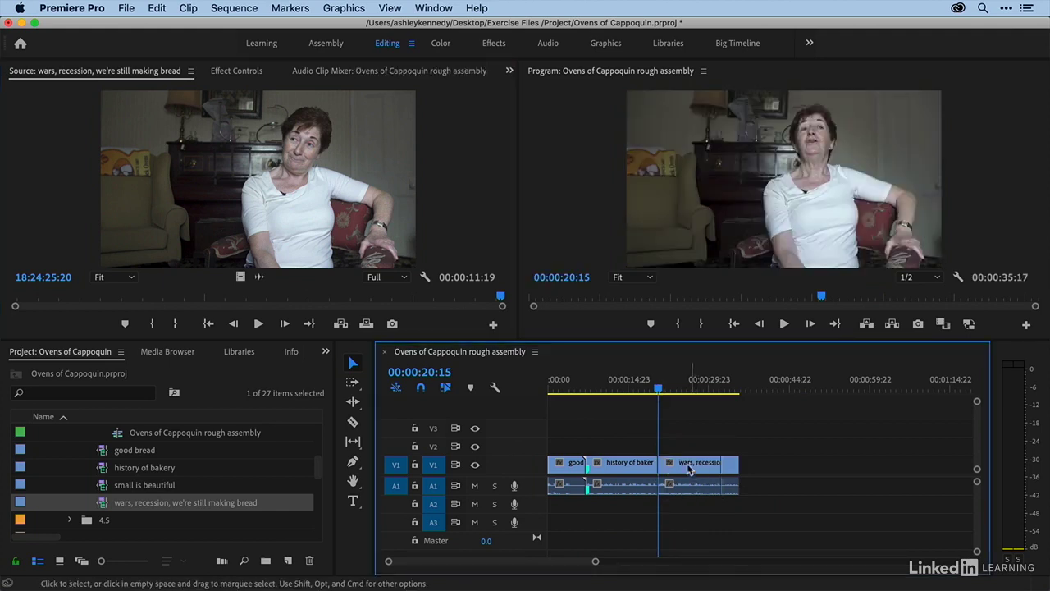
key(super+z)
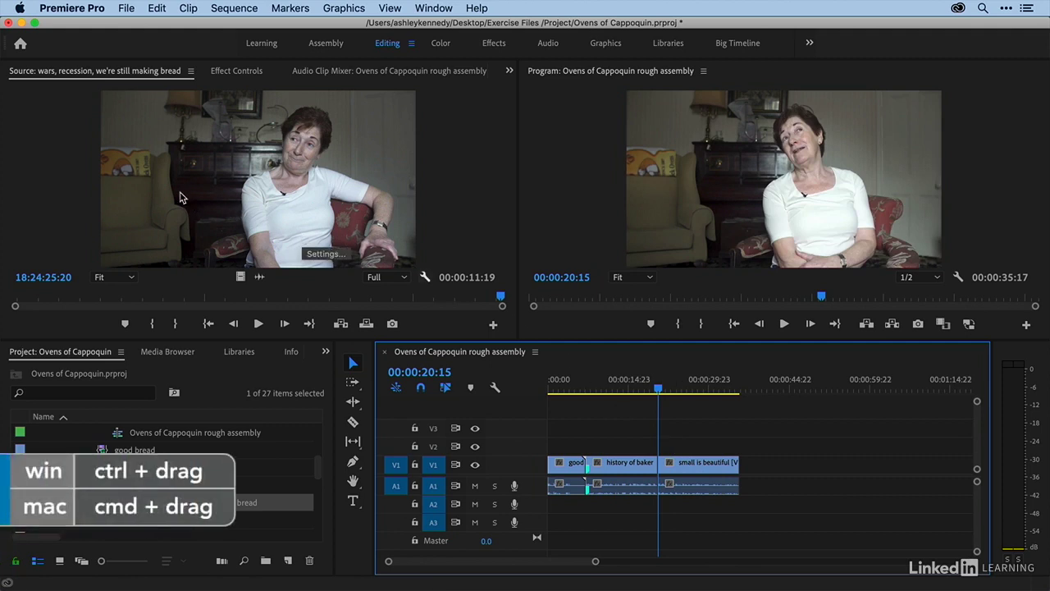
- Insert the wars, recession clip at the playhead before small is beautiful by dragging it into the sequence
drag(180, 197, 666, 474)
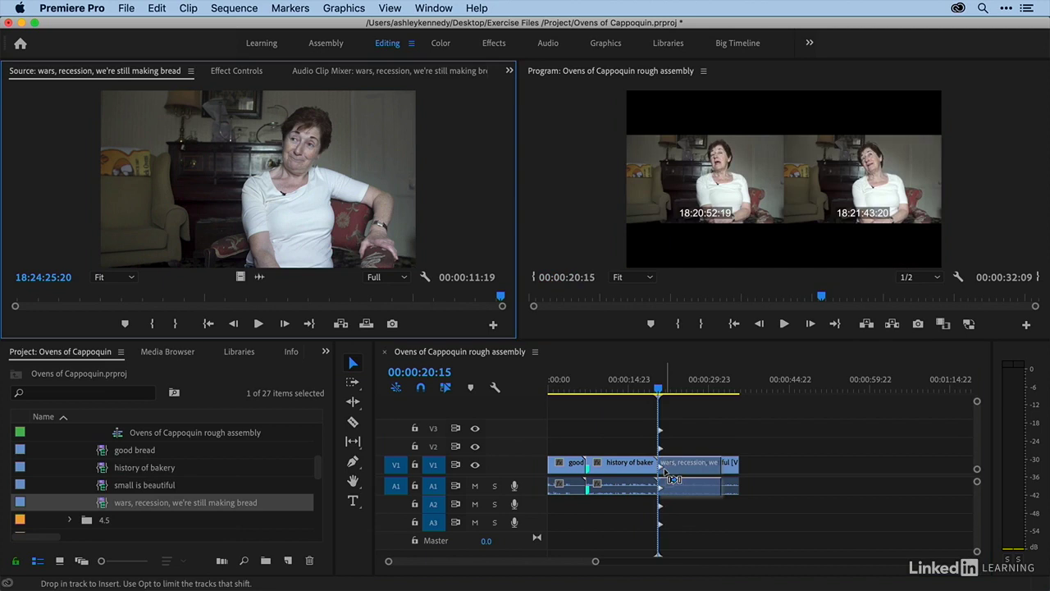
drag(664, 472, 666, 474)
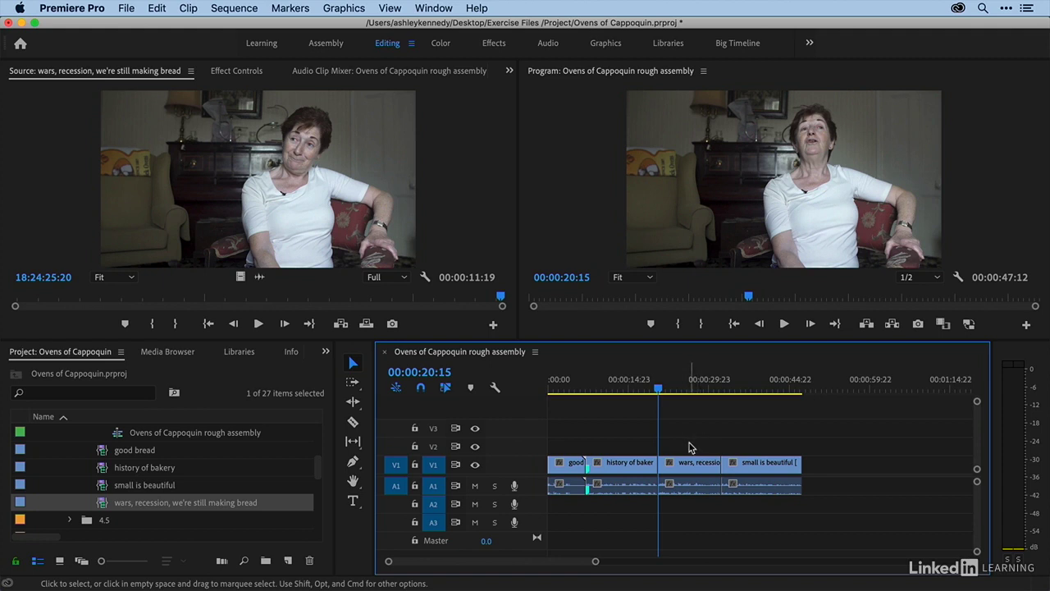
- Drag the source clip's video only and audio only to the end of the sequence, then delete both pieces
click(256, 277)
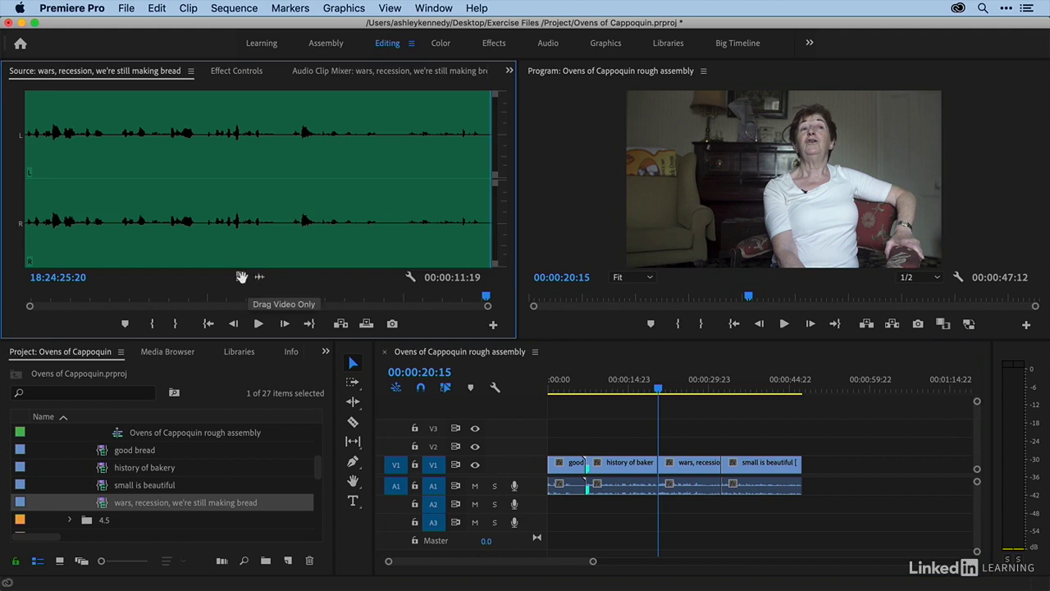
click(240, 276)
drag(267, 288, 821, 449)
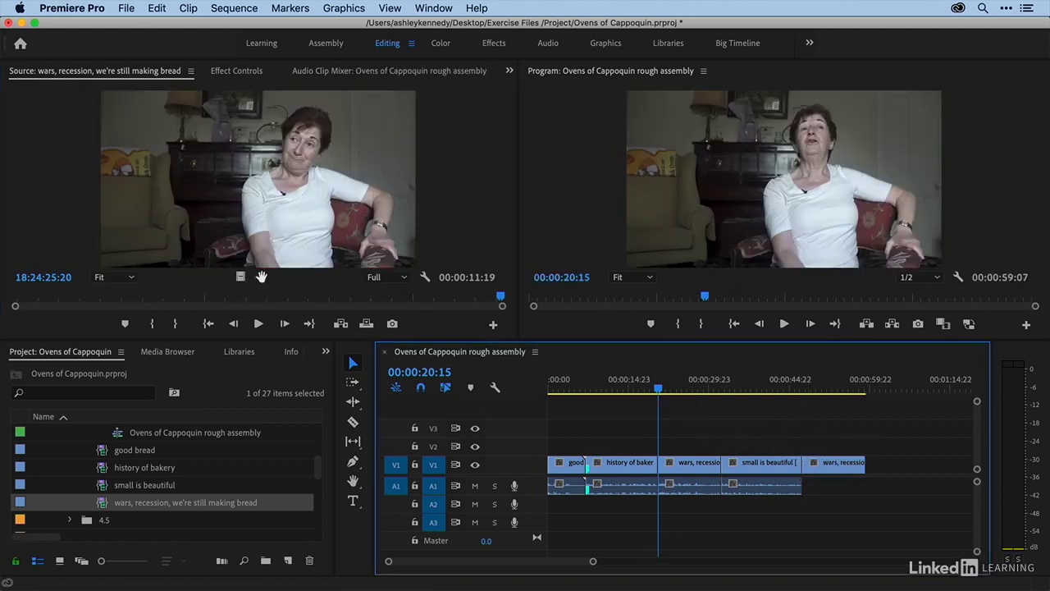
drag(259, 276, 886, 492)
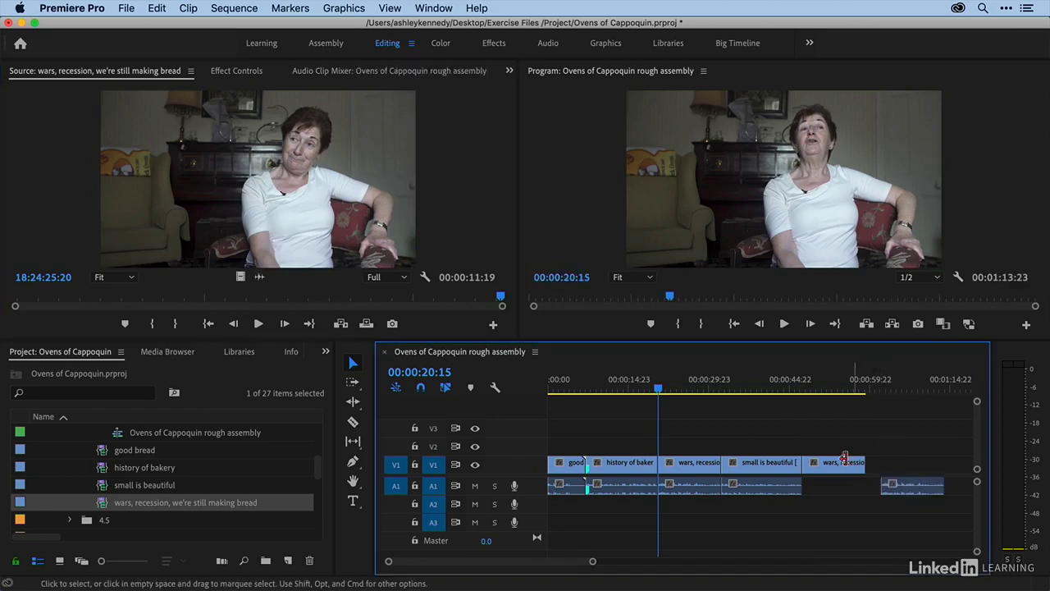
drag(838, 430, 911, 509)
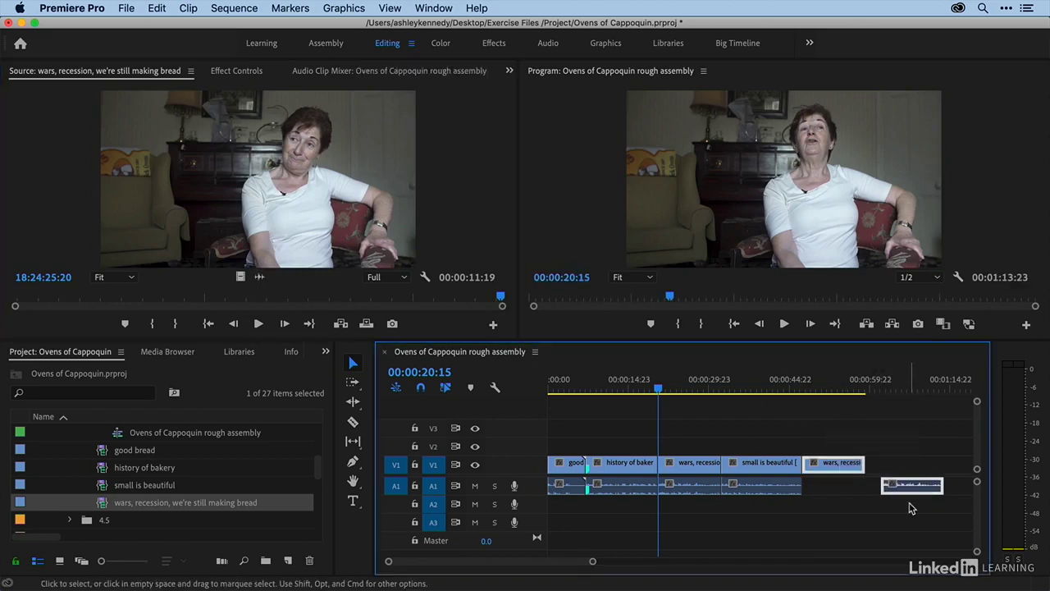
key(Delete)
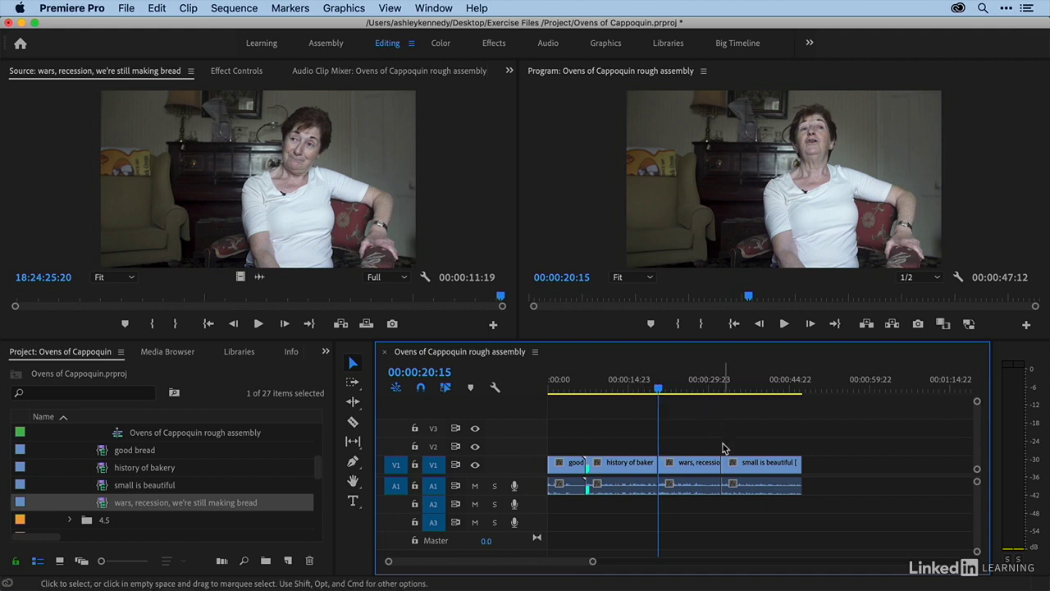
- Move the playhead to the start of the wars, recession clip in the sequence and insert the source clip there
key(Up)
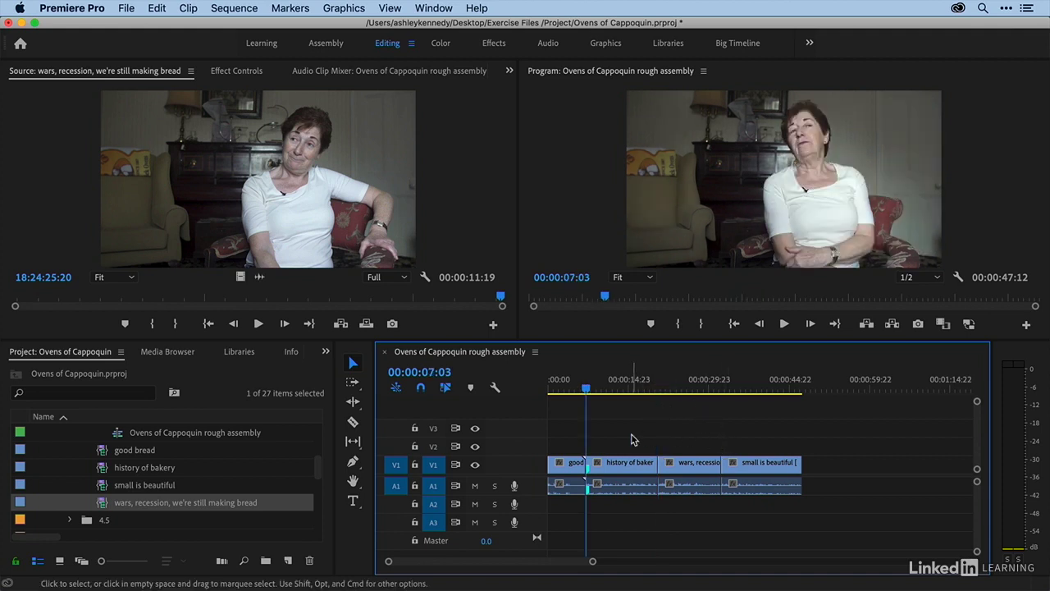
key(Down)
key(Down)
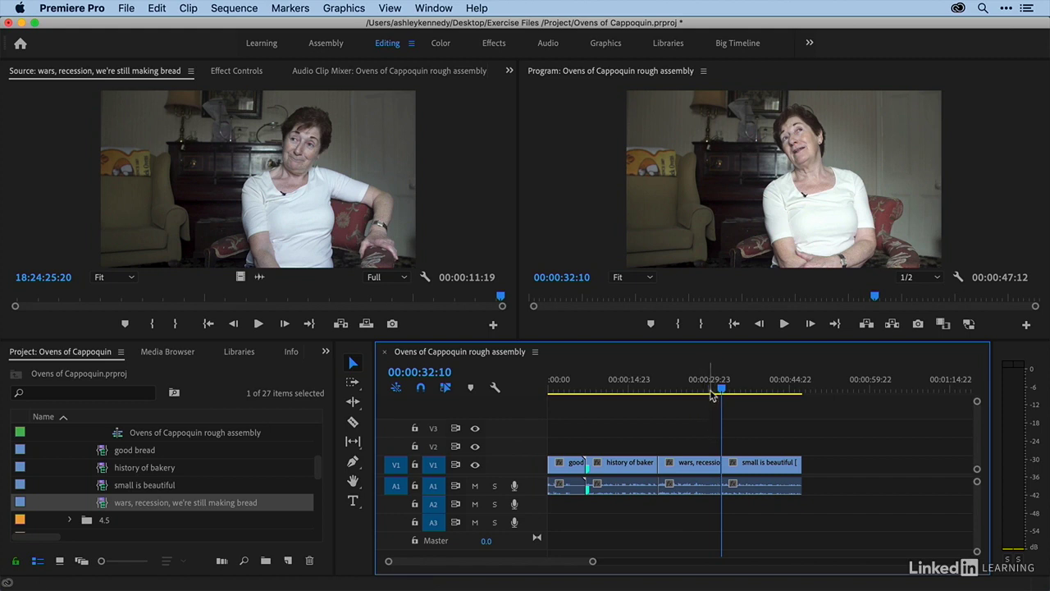
drag(710, 387, 721, 392)
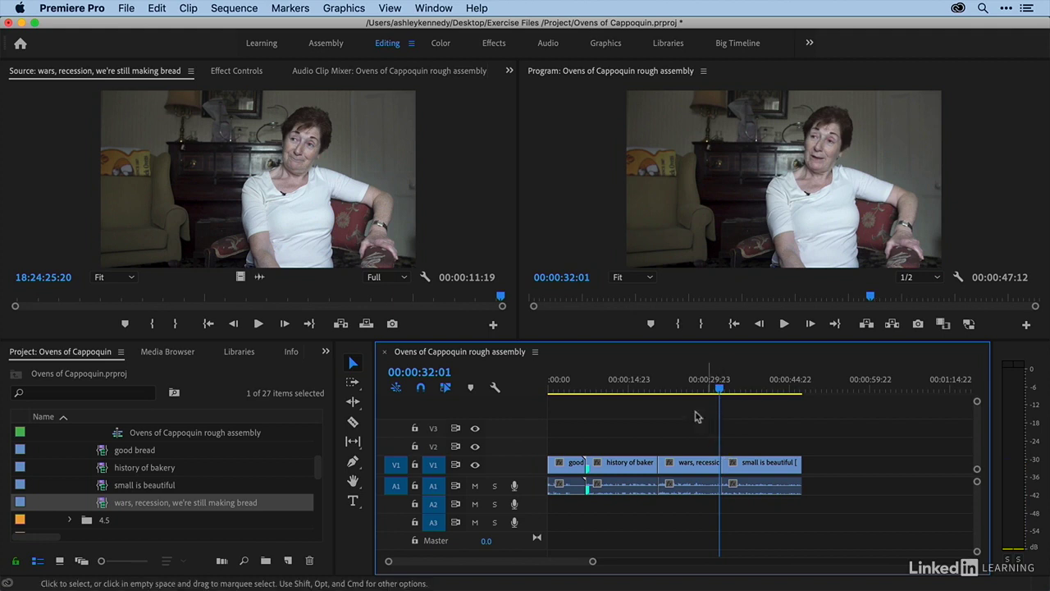
click(279, 210)
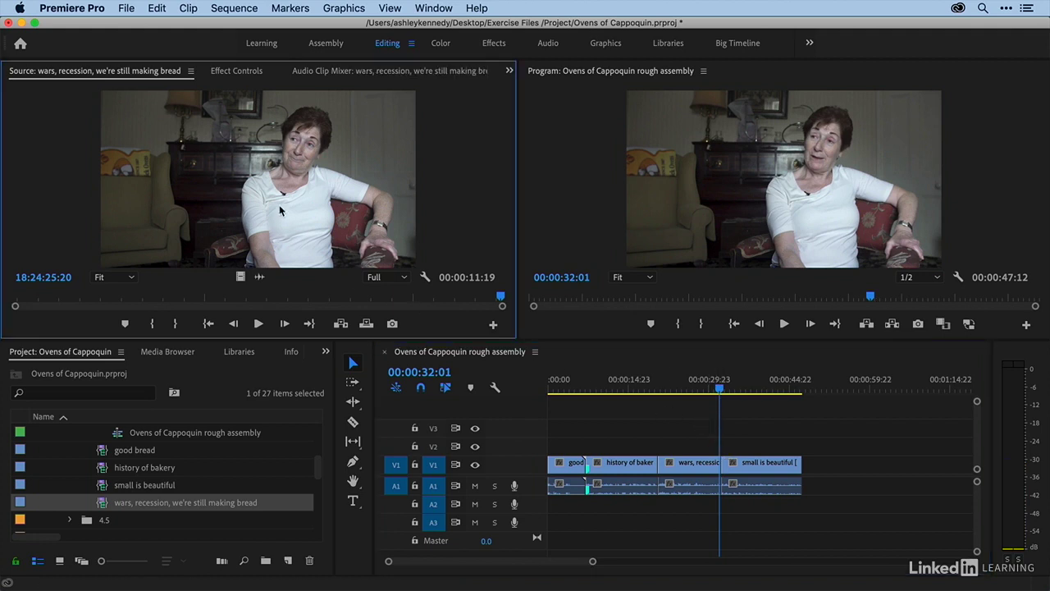
key(comma)
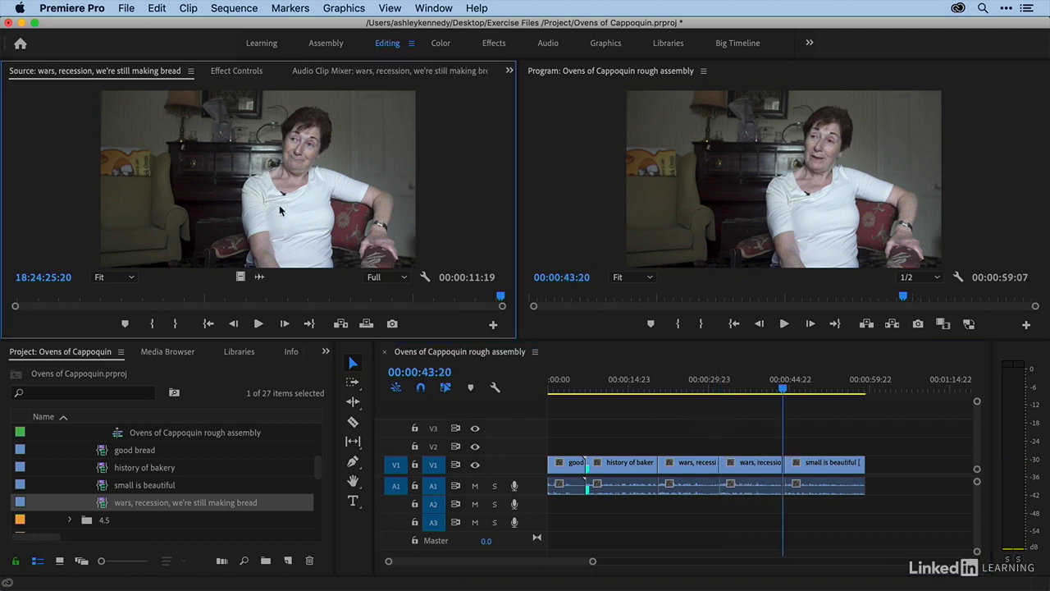
- Zoom in on the join between the two wars, recession clips and examine it before zooming back out
click(802, 428)
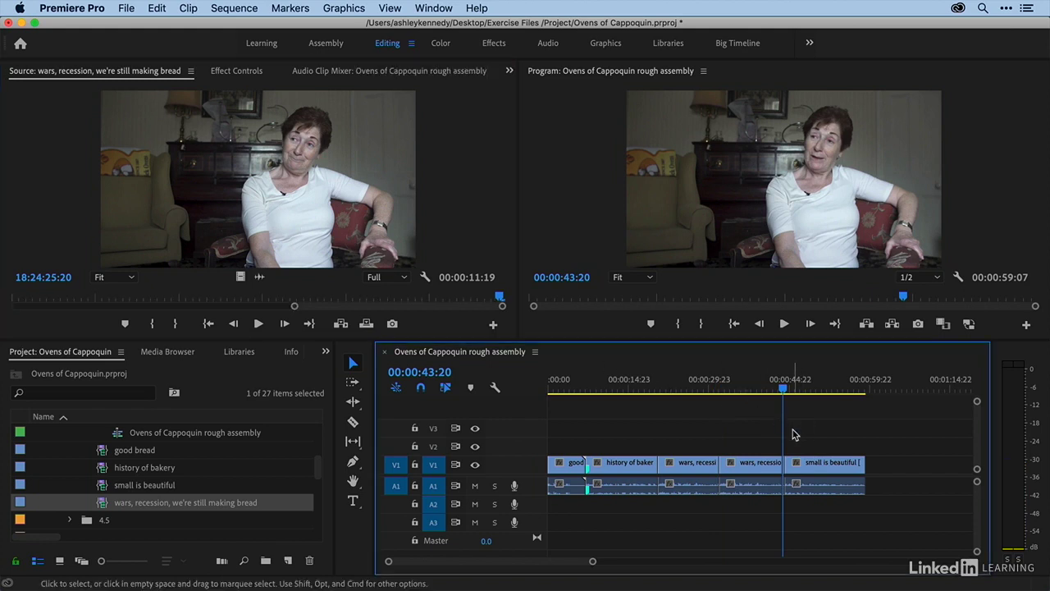
key(equal)
key(equal)
key(equal)
click(726, 386)
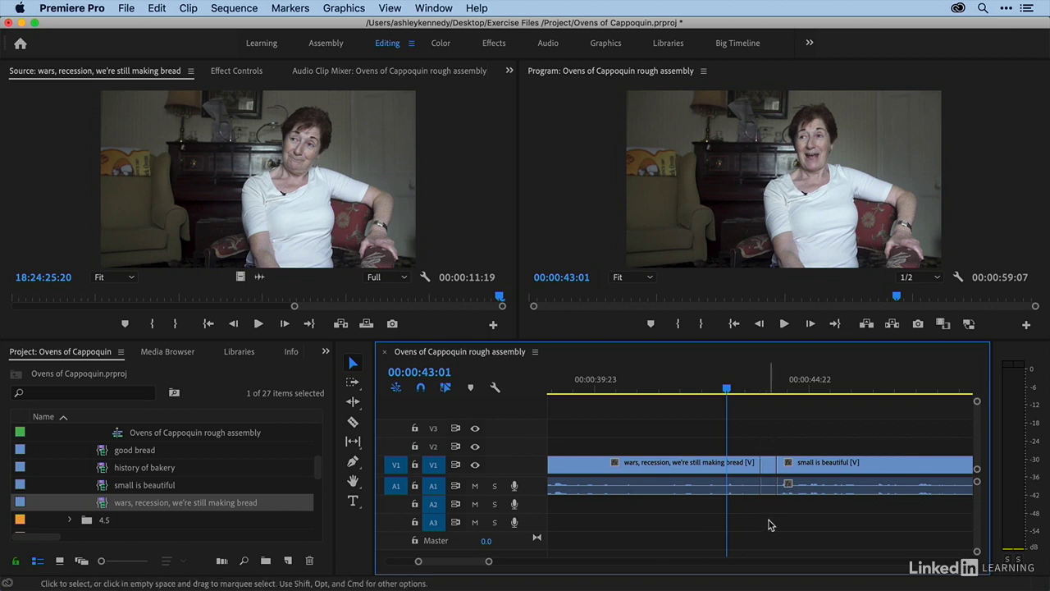
key(minus)
key(minus)
key(minus)
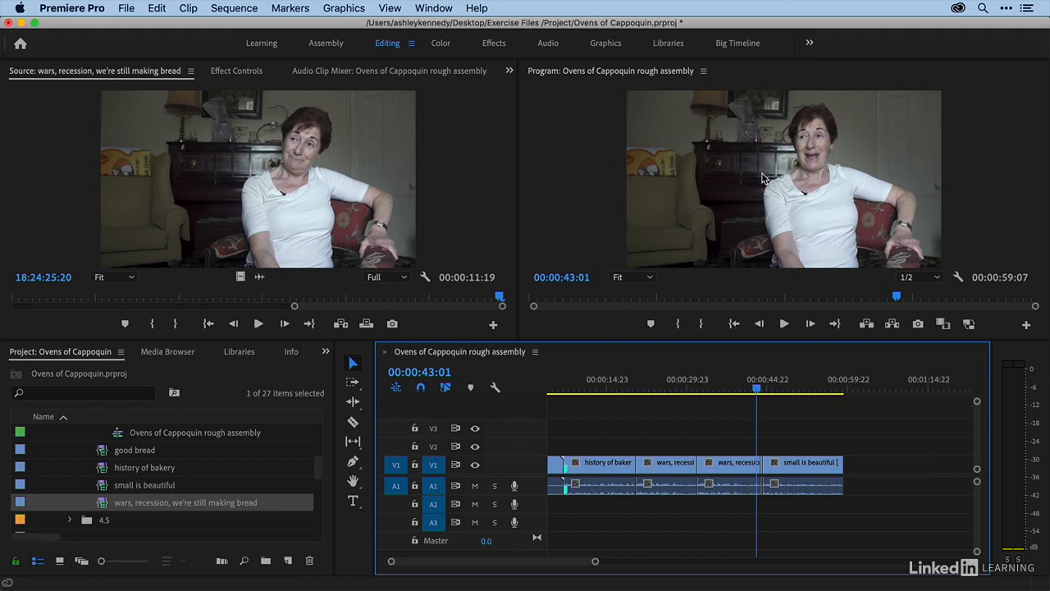
- Play the sequence across the join between the duplicate clips, then undo the duplicate insert
click(744, 386)
key(space)
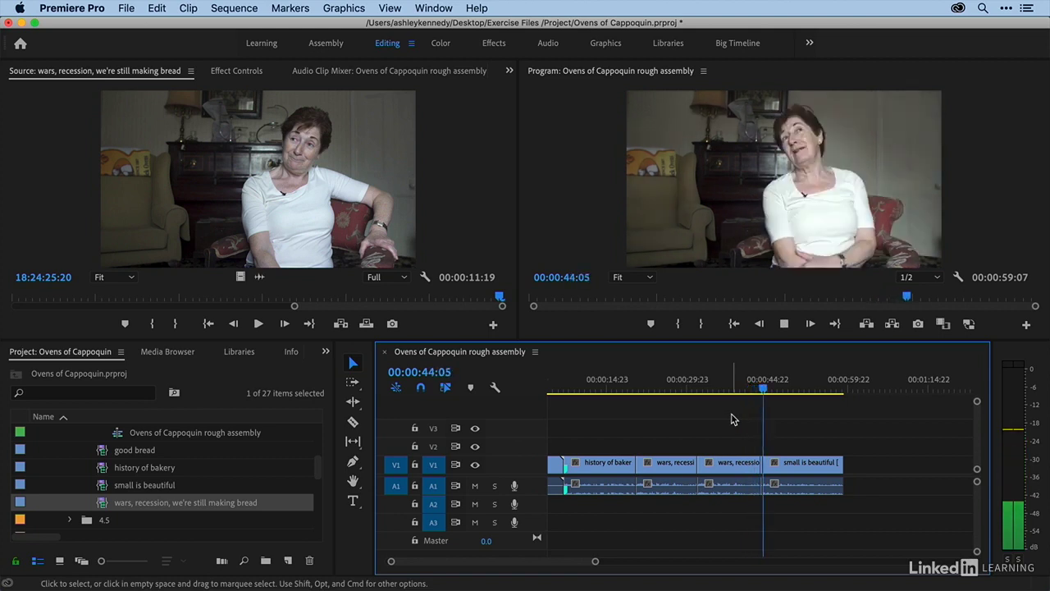
key(space)
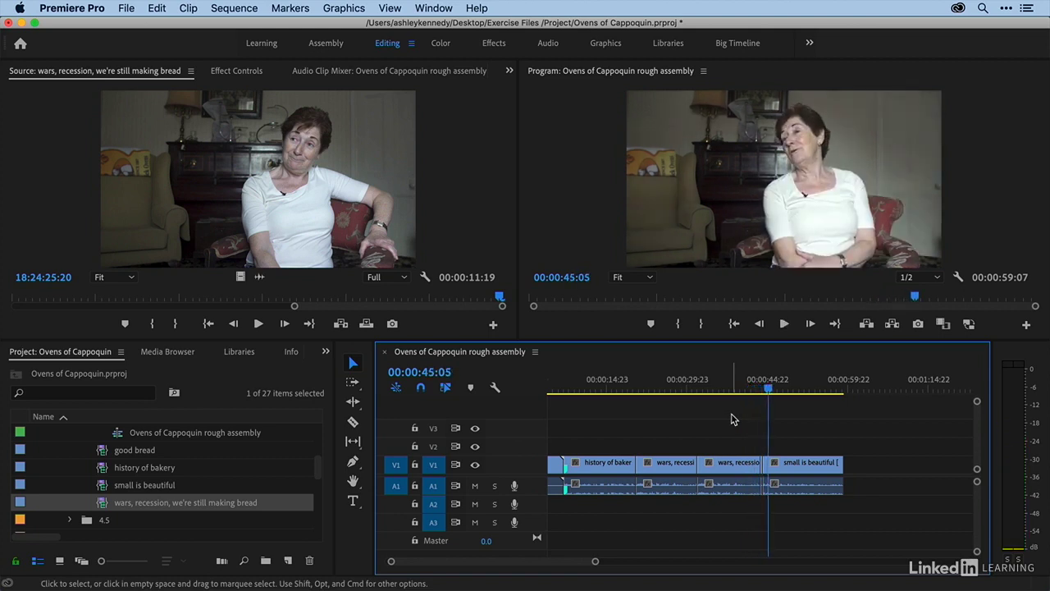
key(q)
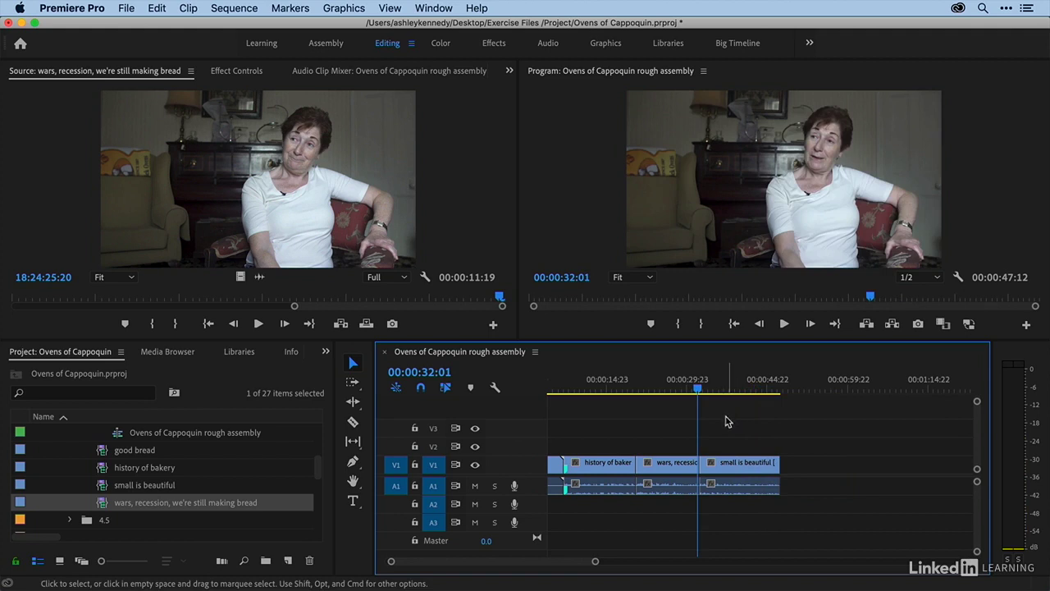